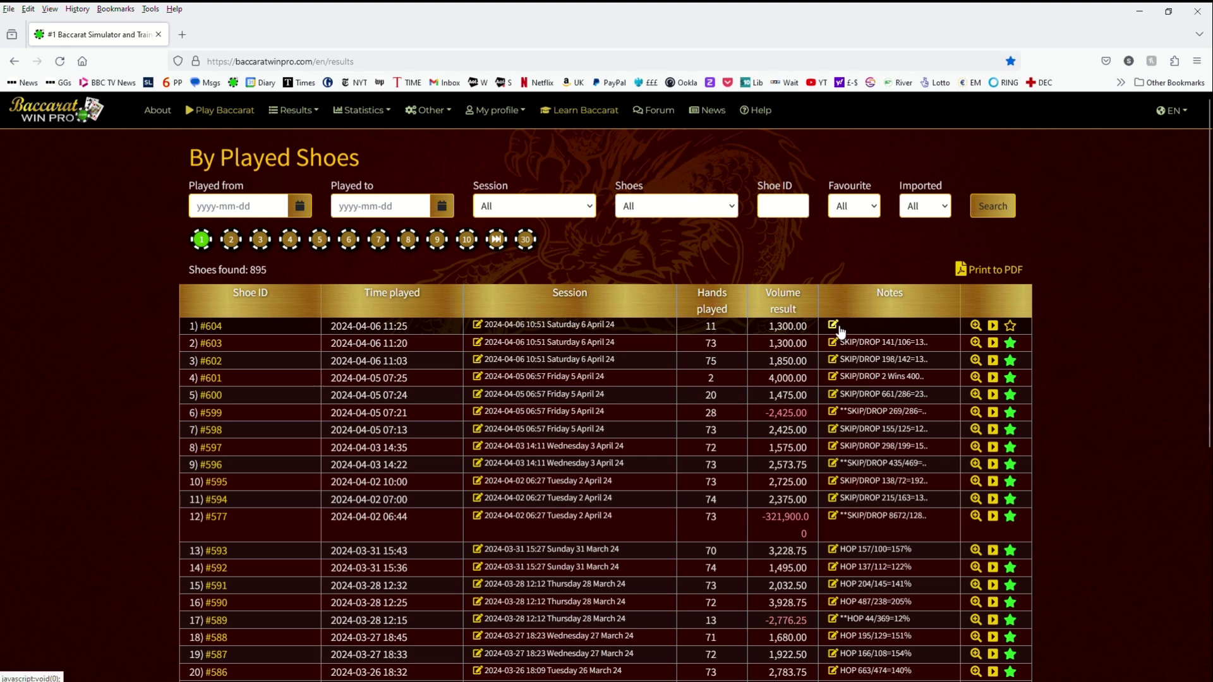
- Add the note "SKIP/DROP 506/103=491%" to shoe #604 in the played shoes list and save it
left_click(834, 326)
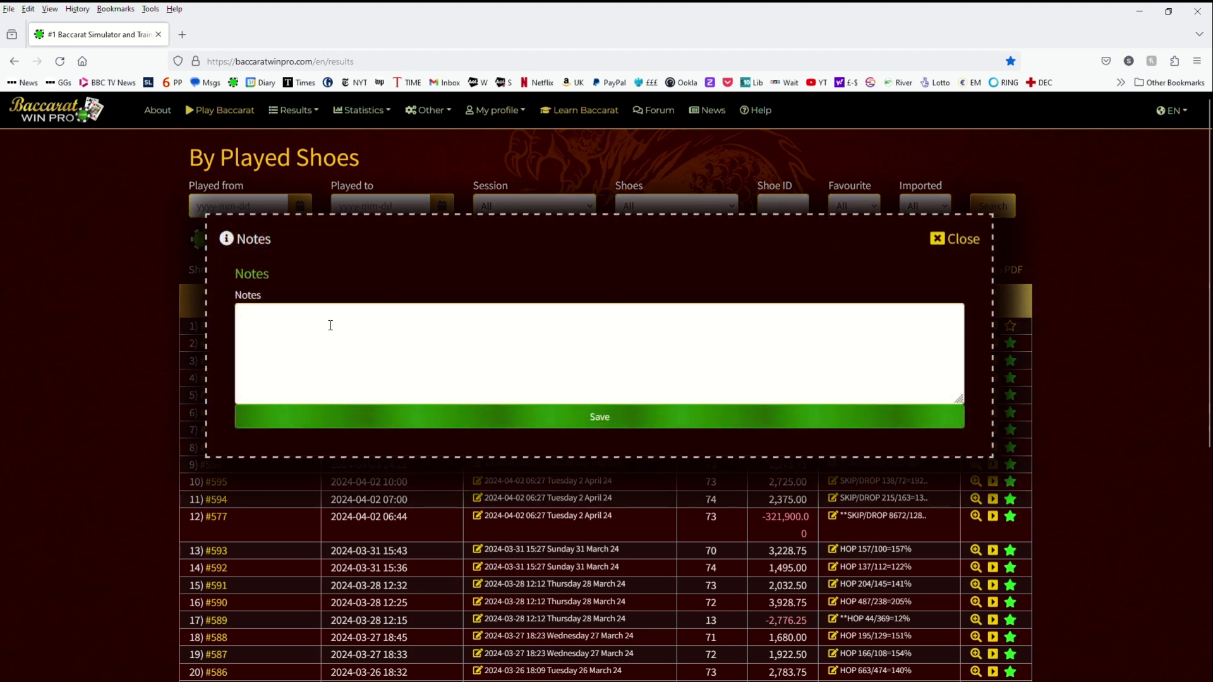
left_click(335, 330)
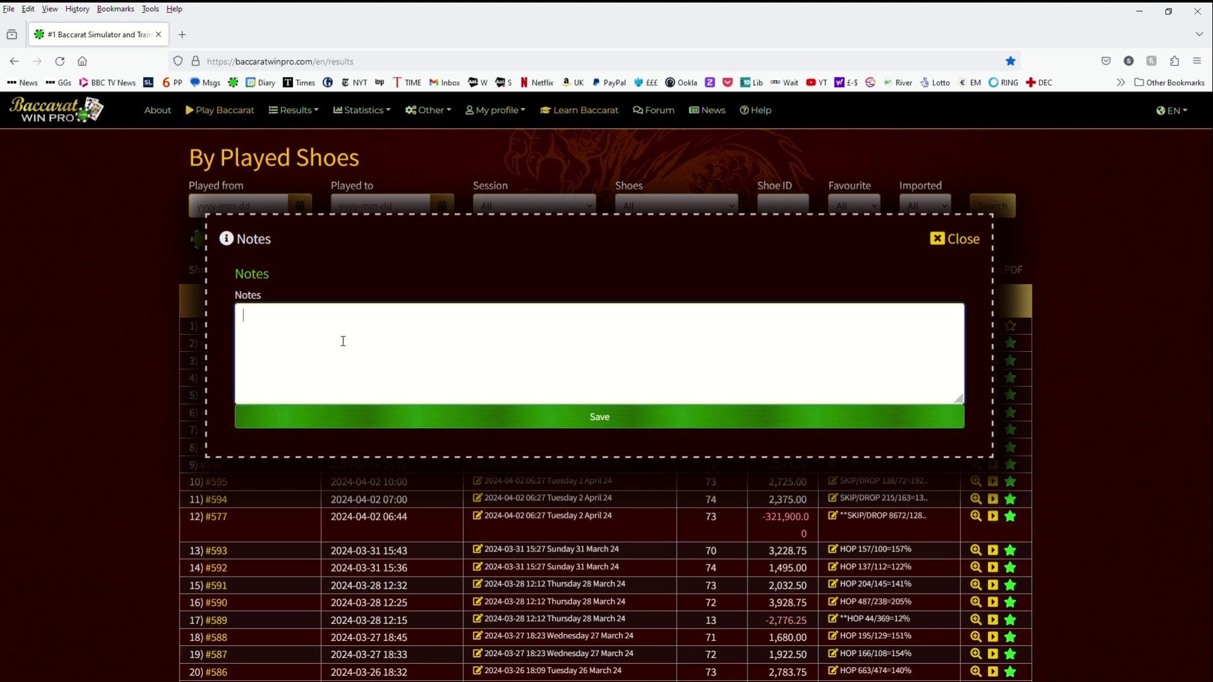
type("SKIP/DROP 506/103=491%")
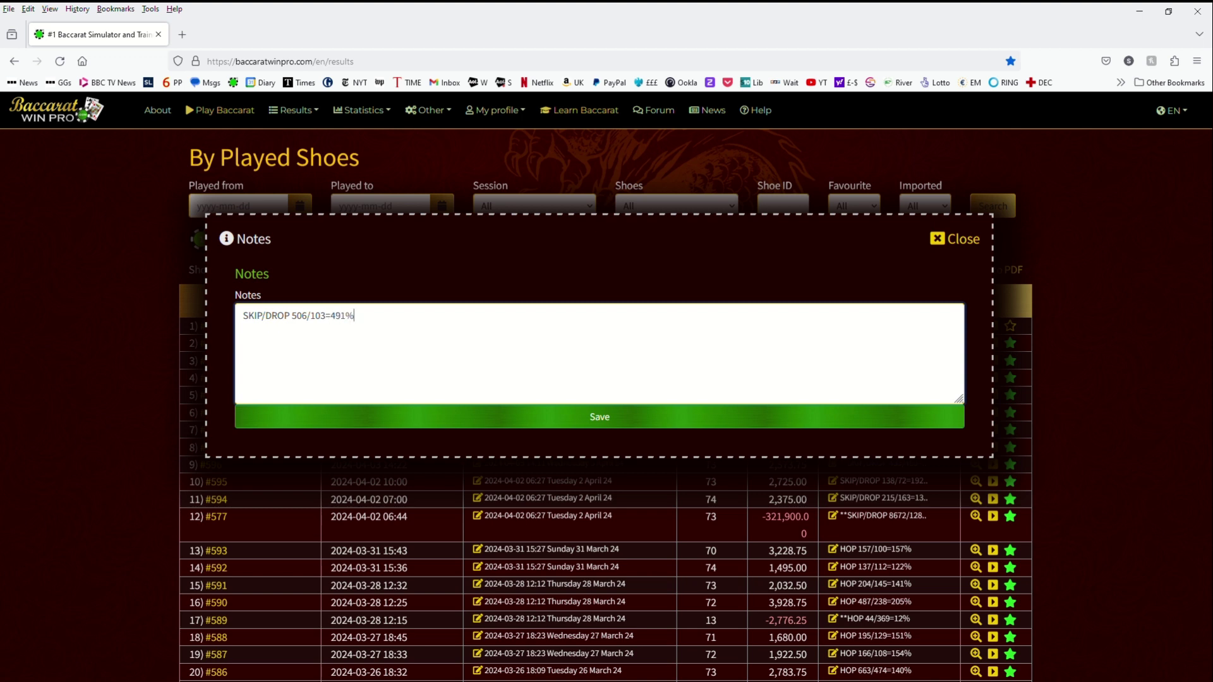
left_click(606, 422)
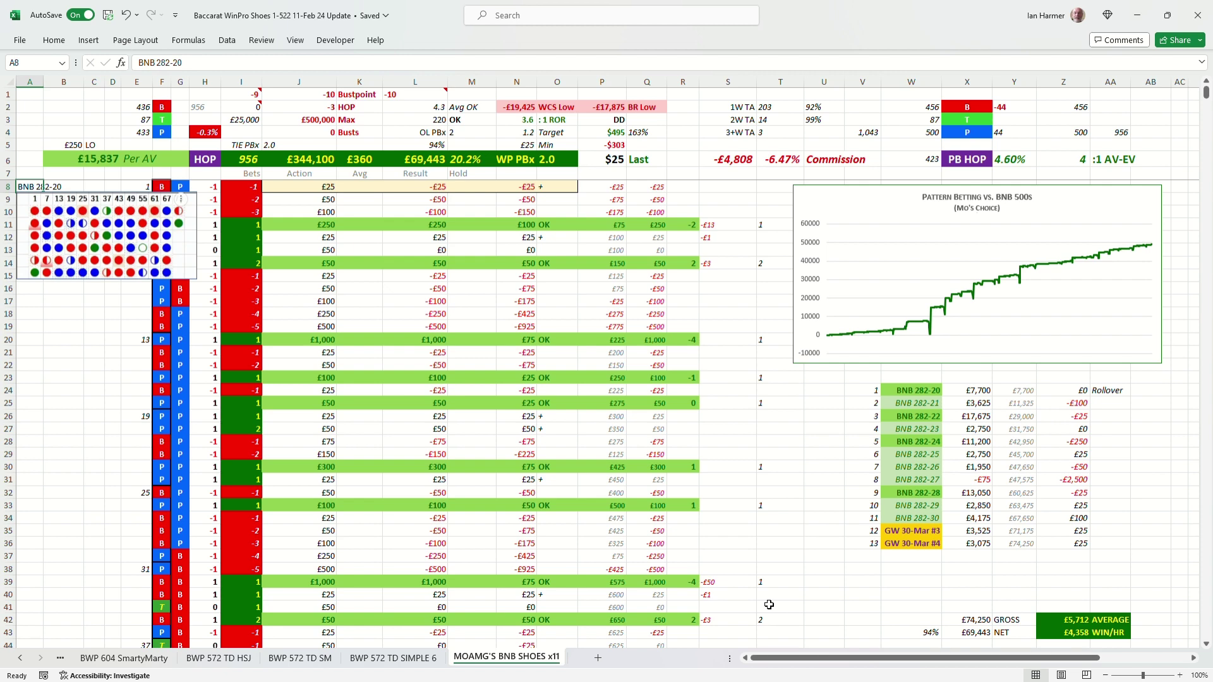
- Examine the hand-by-hand bets and shoe results on the MOAMG'S BNB SHOES x11 sheet, from shoe BNB 282-20 through BNB 282-27
key("ctrl+Down")
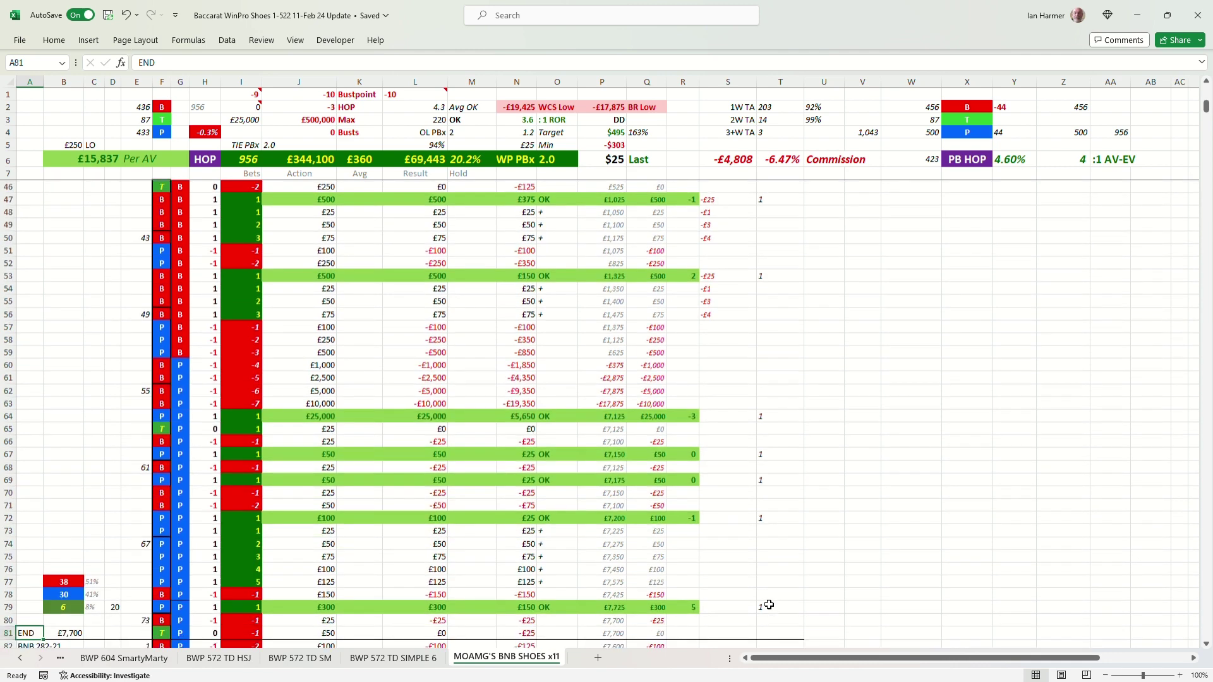
scroll(758, 606, "down", 7)
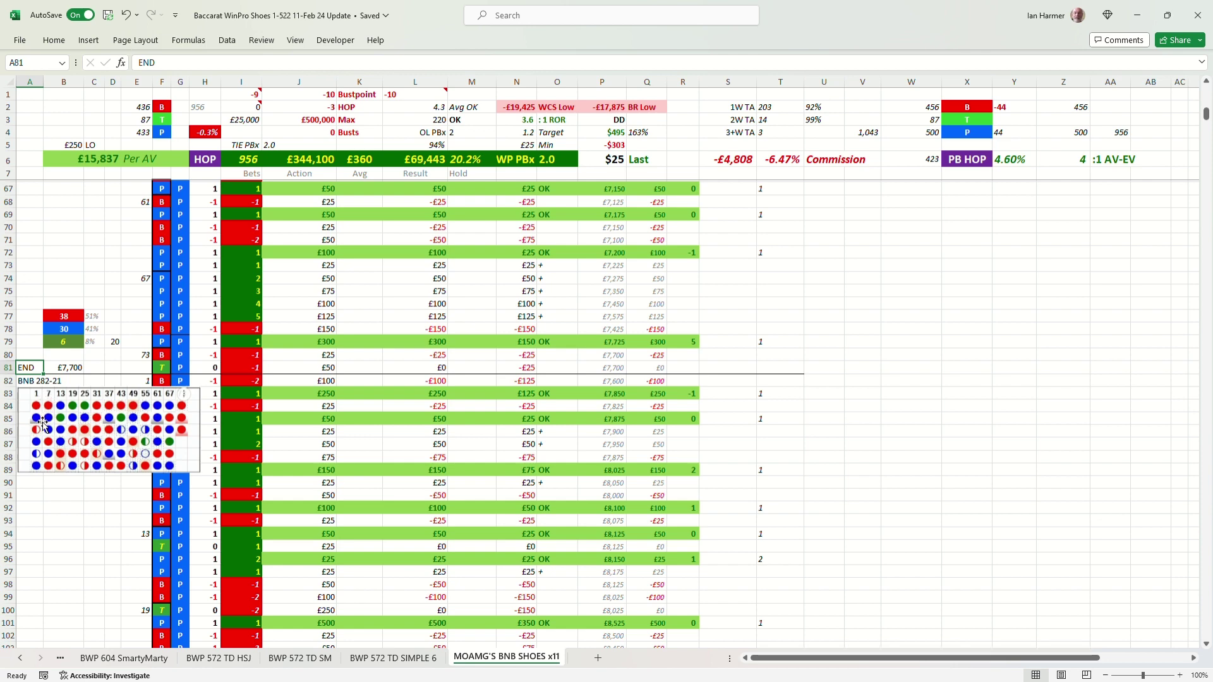
scroll(54, 424, "down", 16)
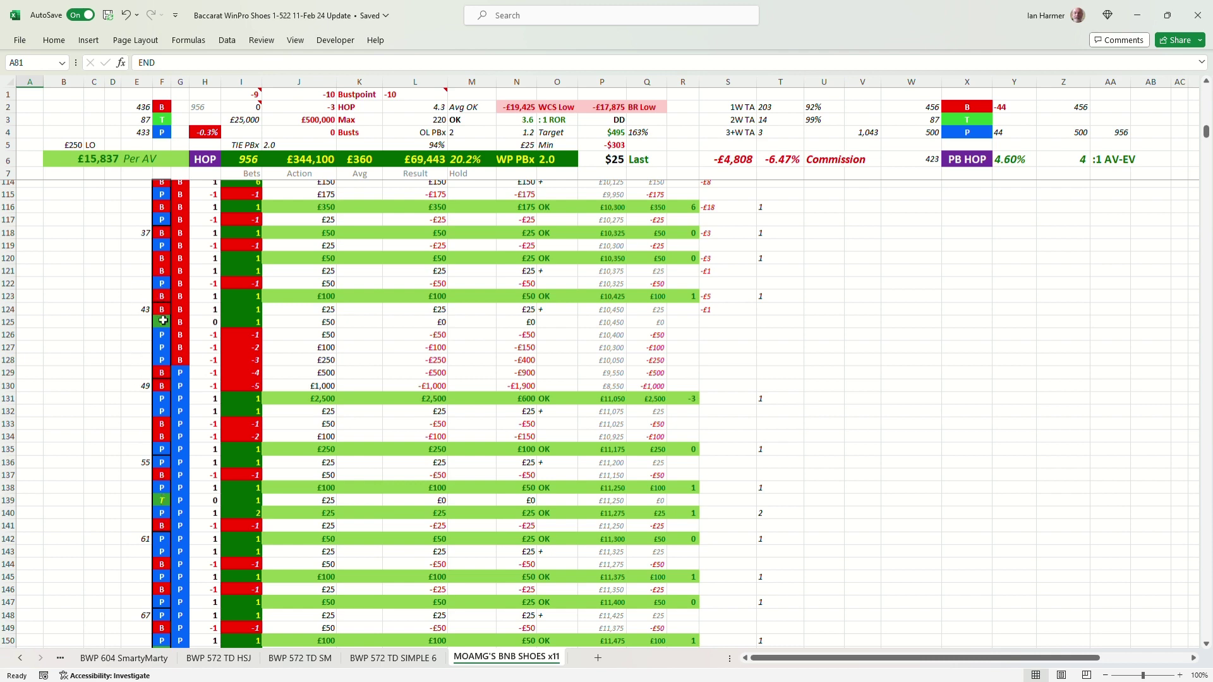
scroll(154, 394, "down", 16)
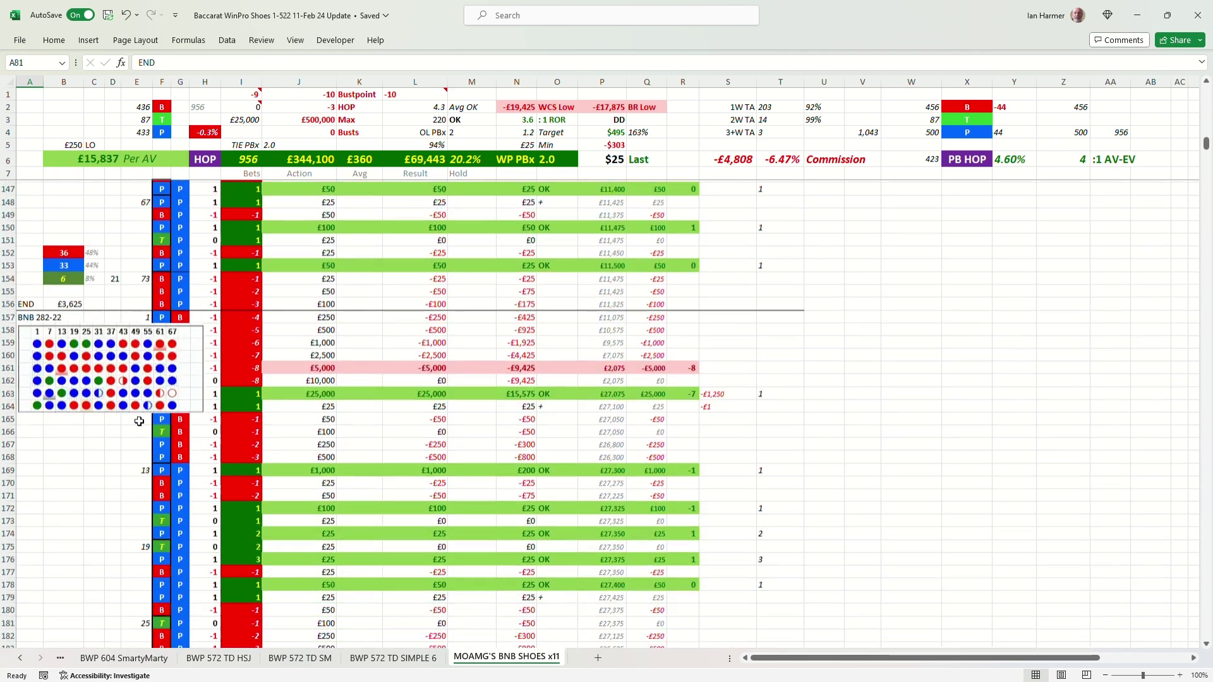
scroll(139, 421, "down", 9)
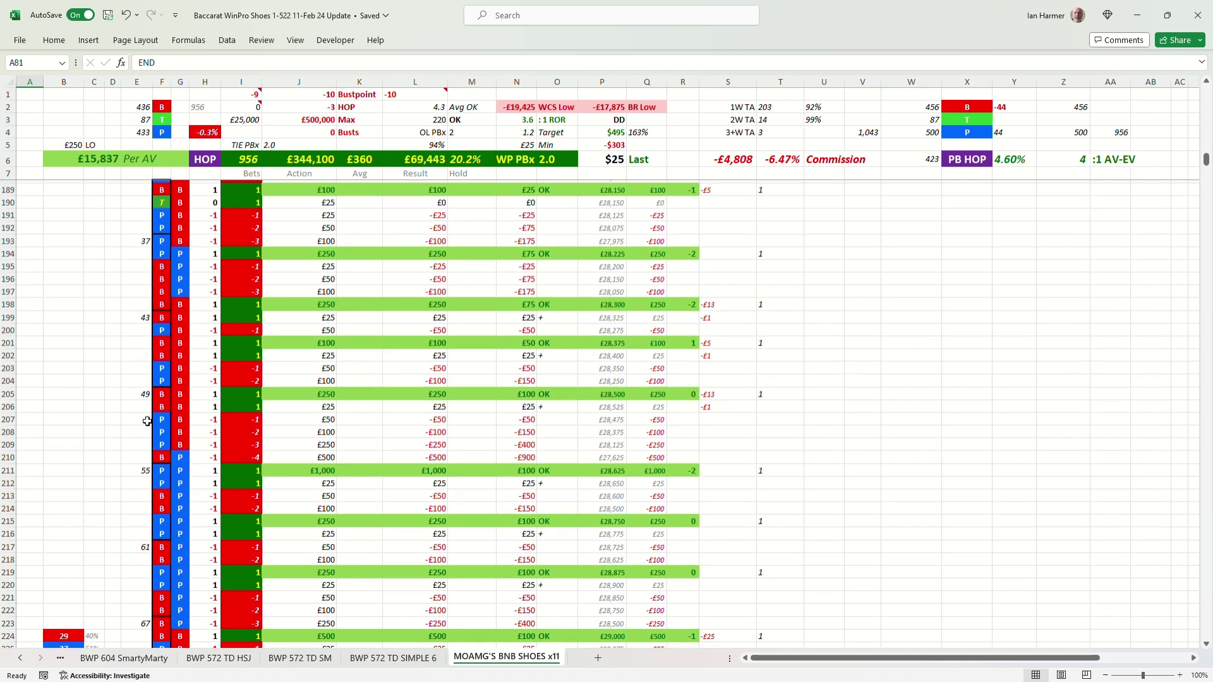
scroll(144, 438, "down", 16)
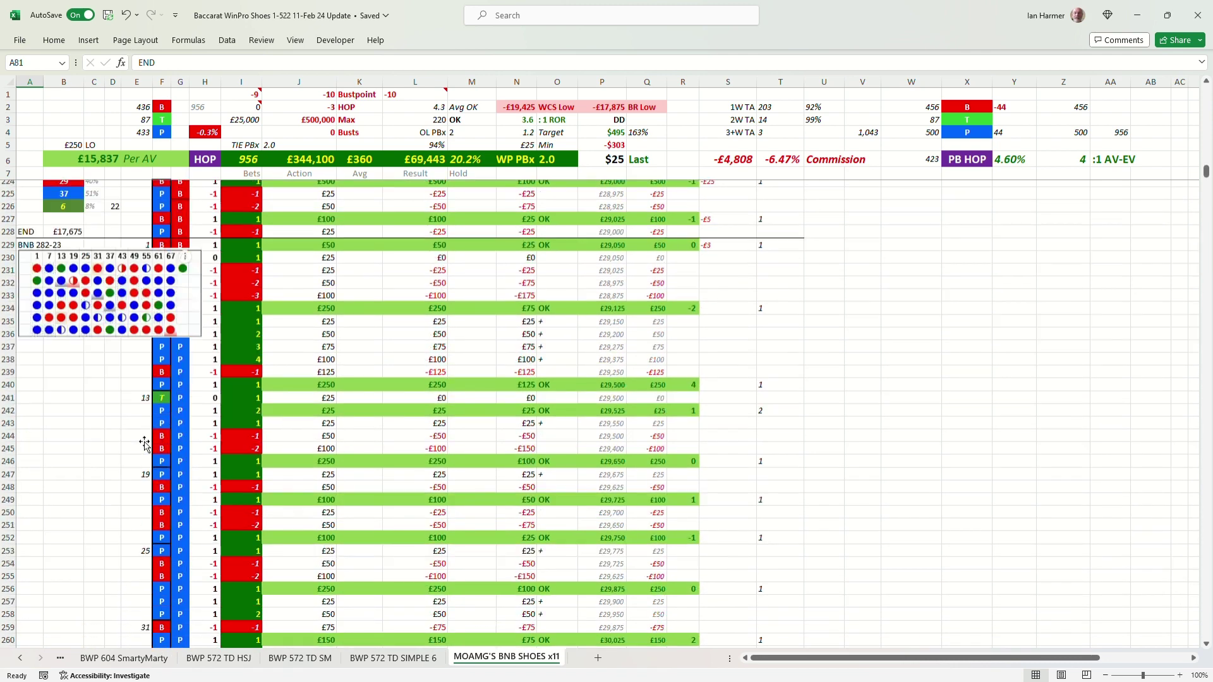
scroll(143, 441, "down", 12)
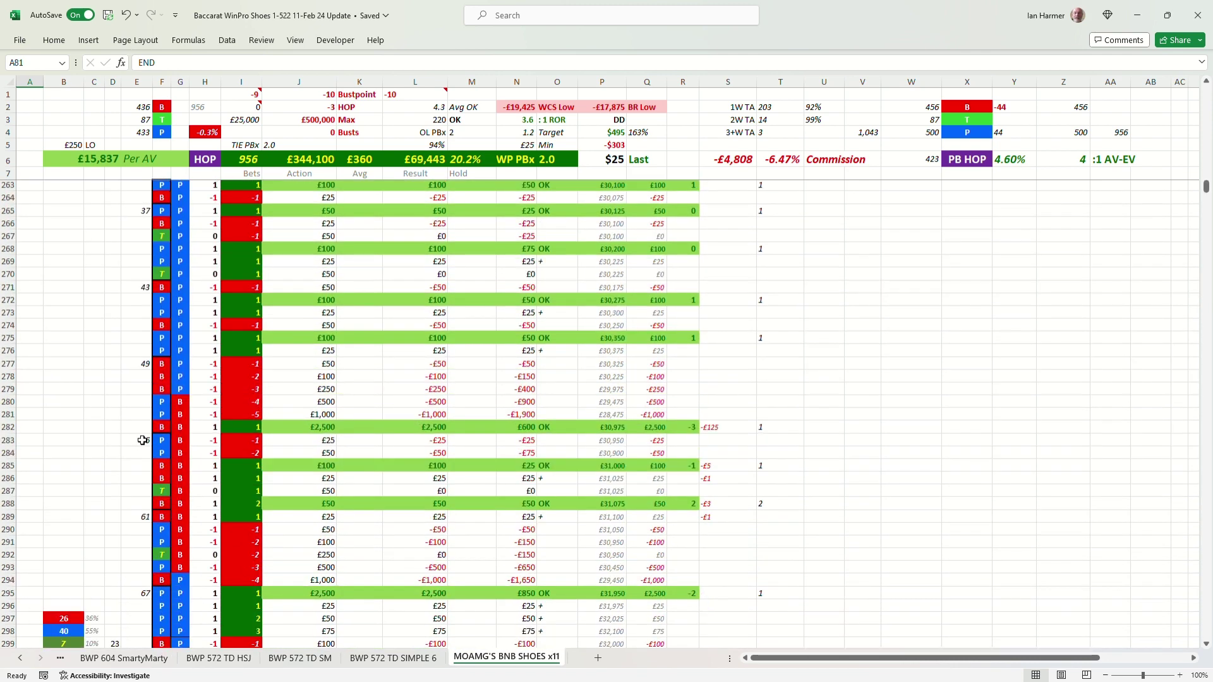
scroll(142, 440, "down", 14)
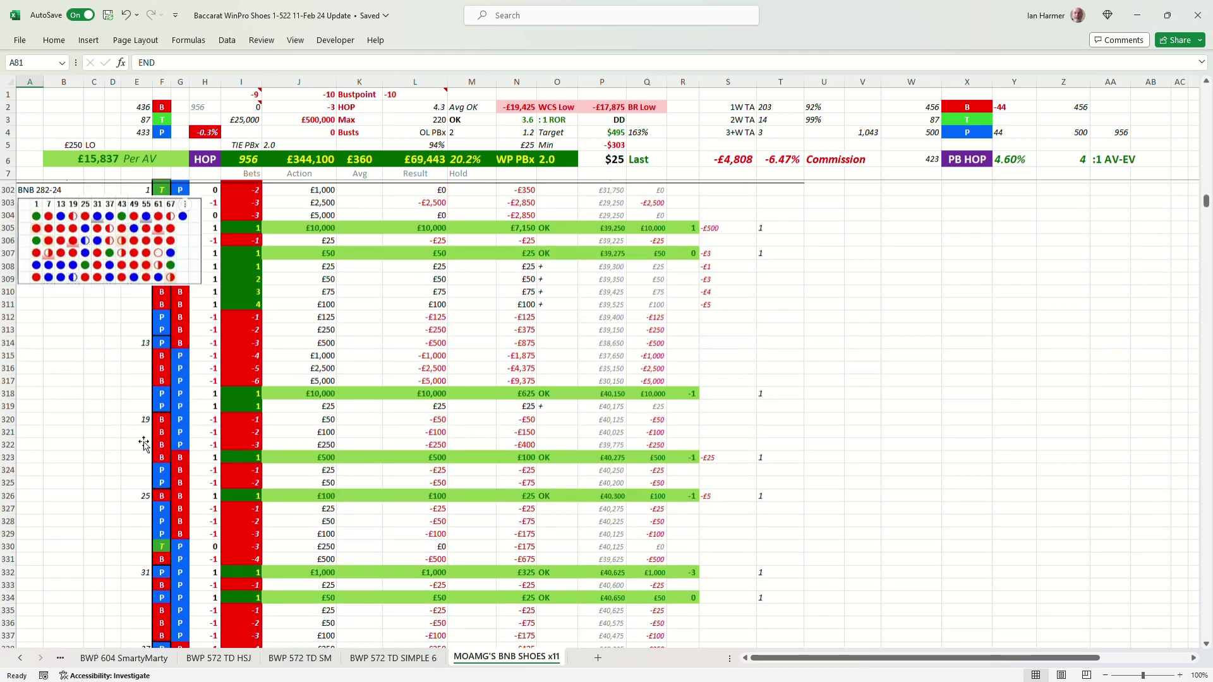
scroll(142, 440, "down", 14)
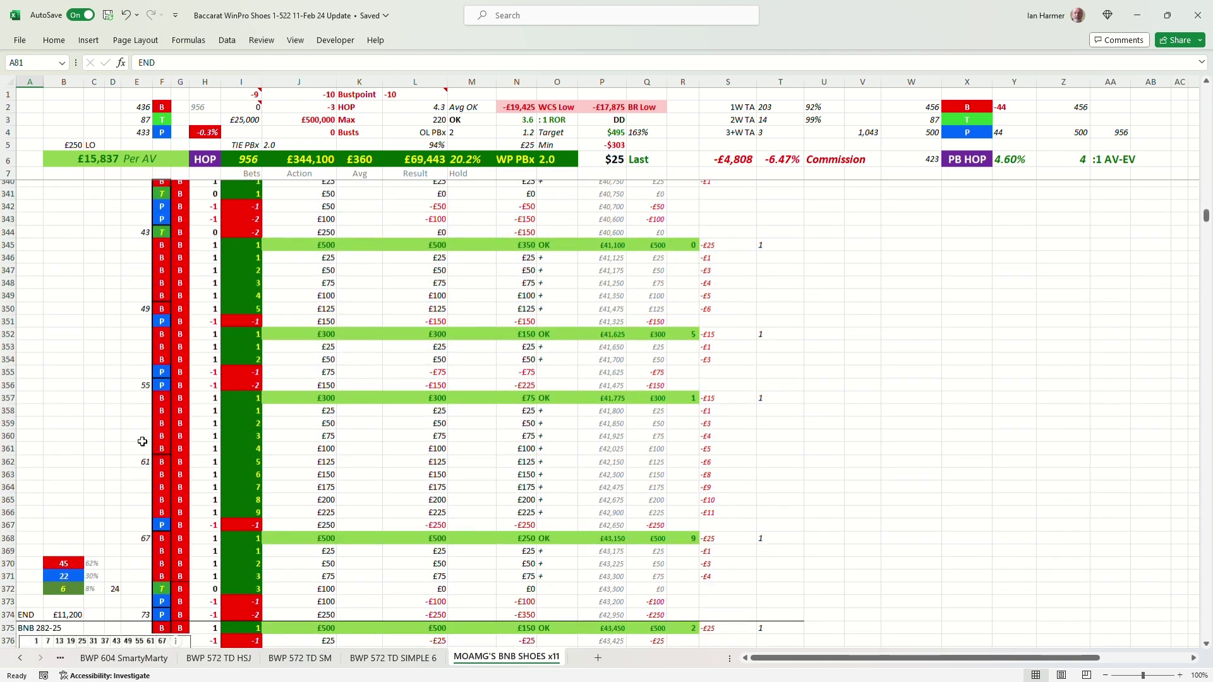
scroll(142, 442, "down", 15)
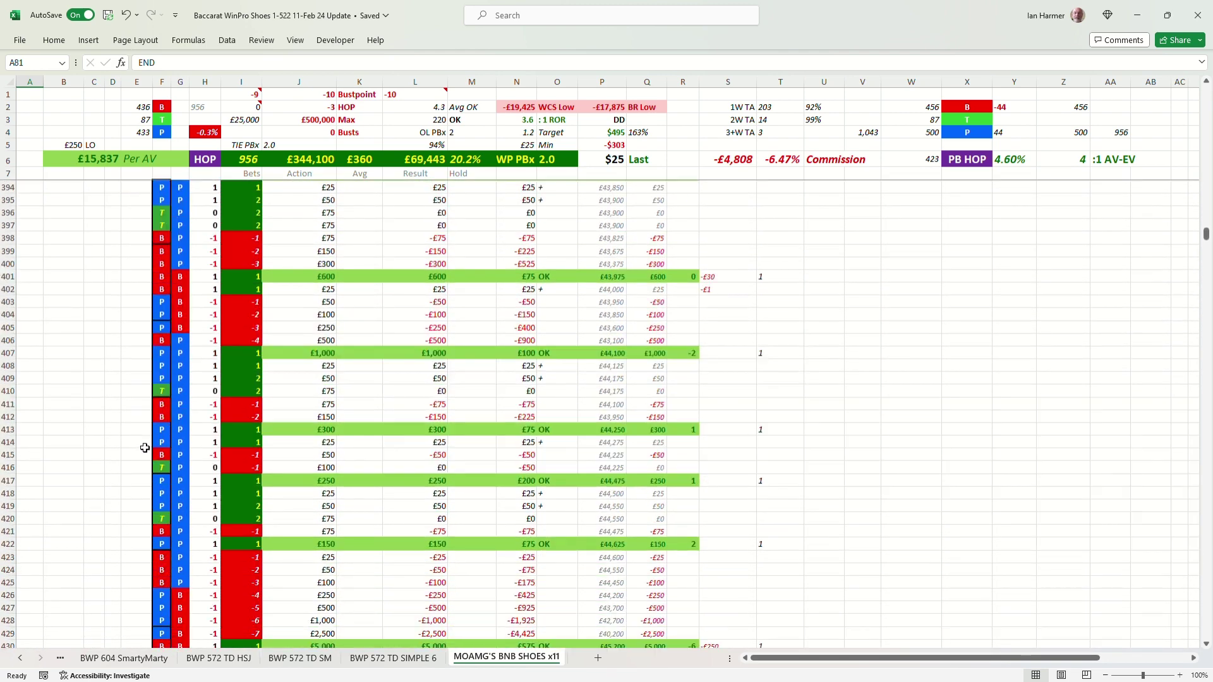
scroll(146, 446, "down", 2)
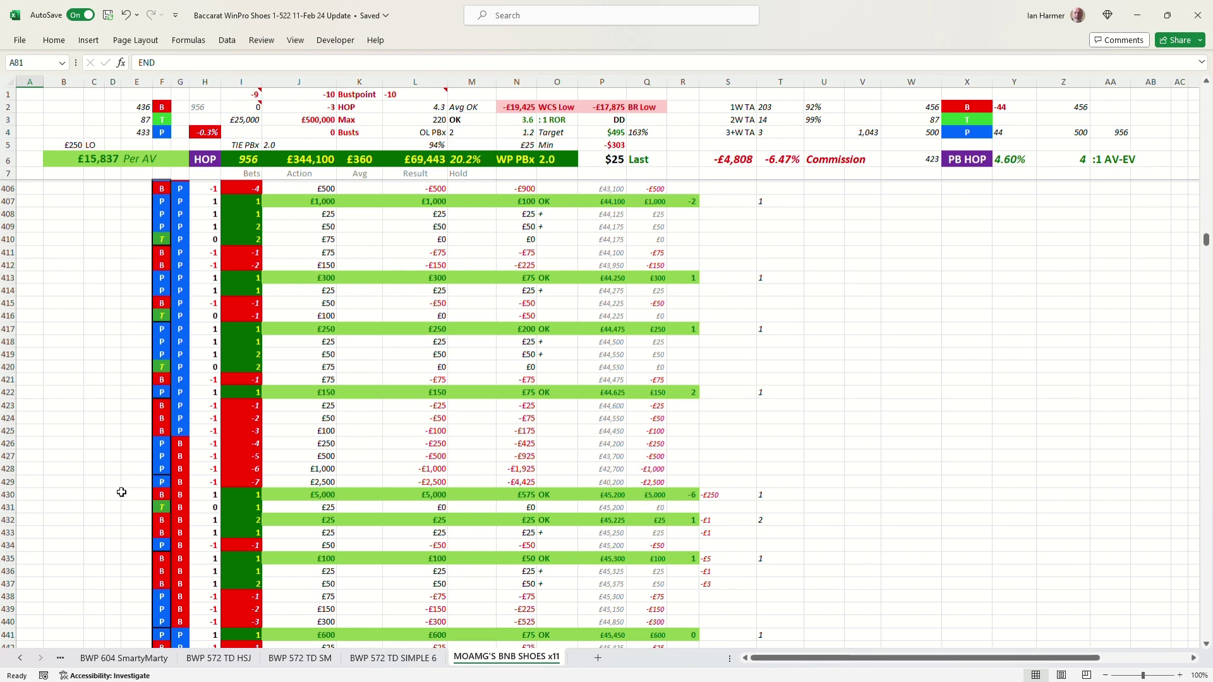
scroll(121, 492, "down", 12)
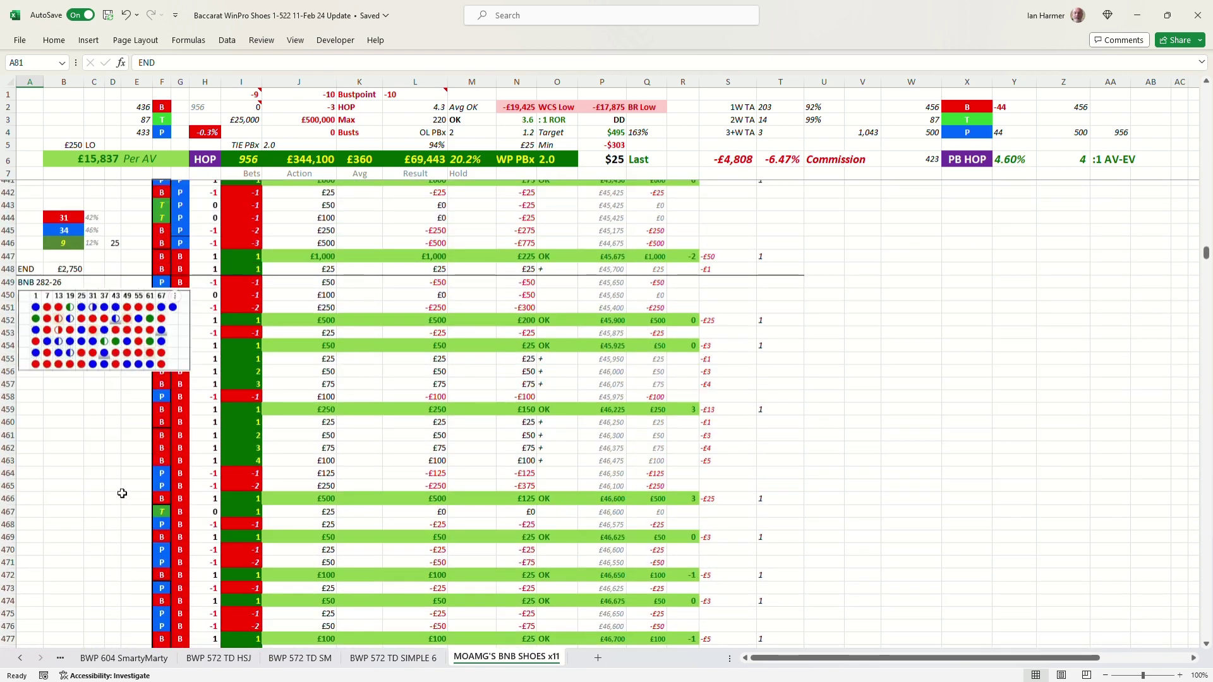
scroll(122, 493, "down", 18)
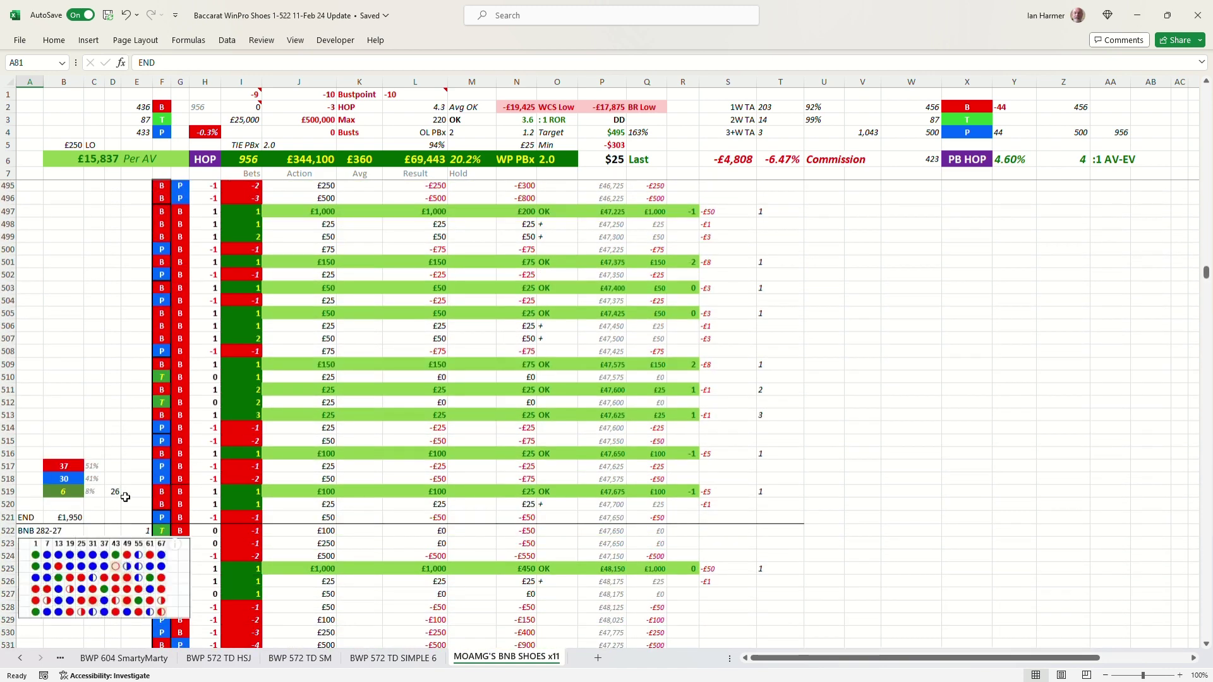
scroll(125, 497, "down", 15)
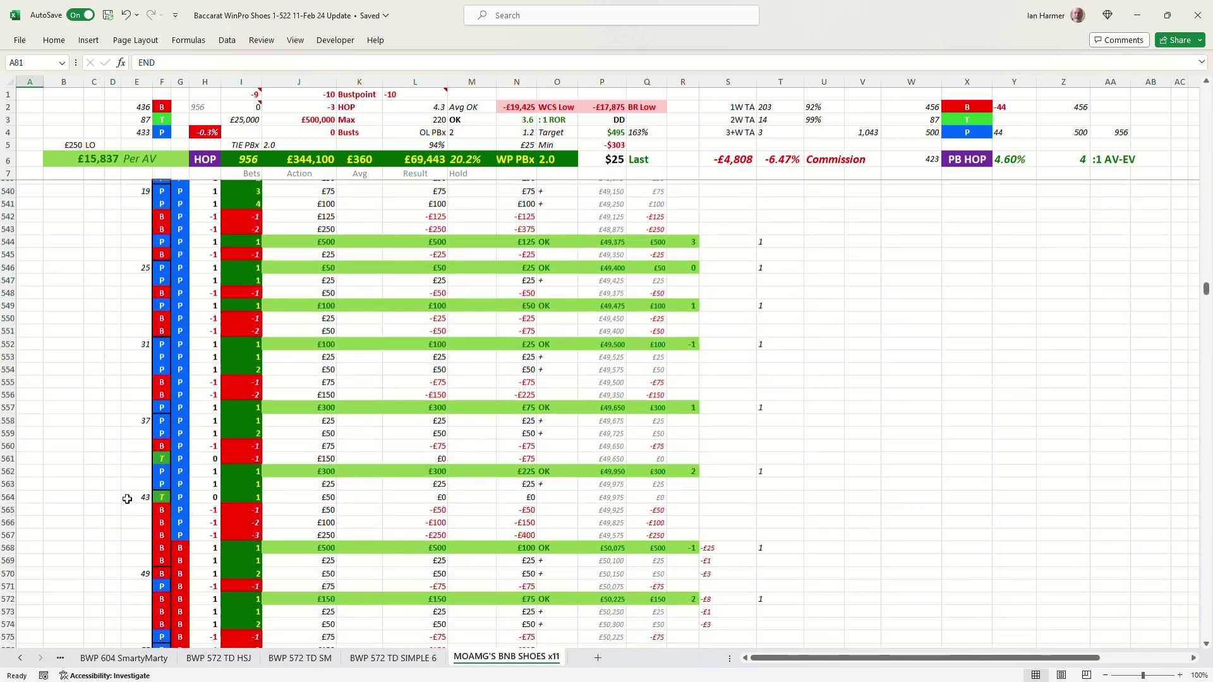
- Review the betting rows on the BWP 572 TD SIMPLE 6 sheet down to about row 268
left_click(393, 659)
scroll(194, 305, "down", 5)
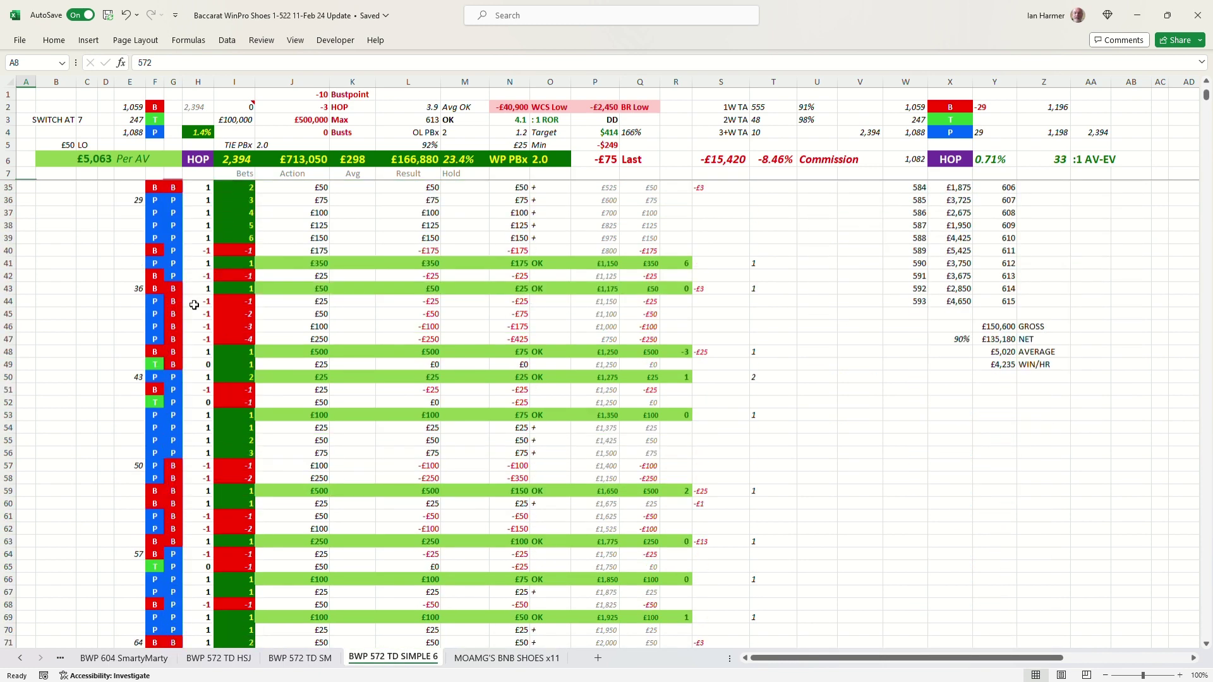
scroll(194, 305, "down", 20)
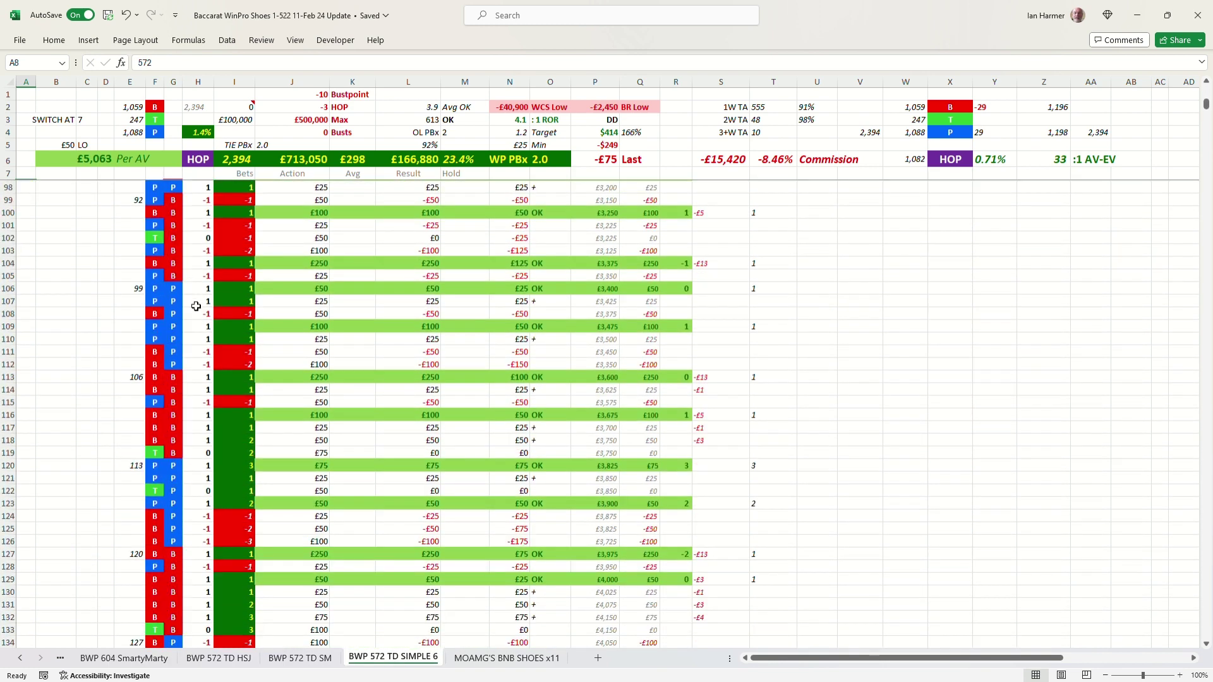
scroll(196, 306, "down", 17)
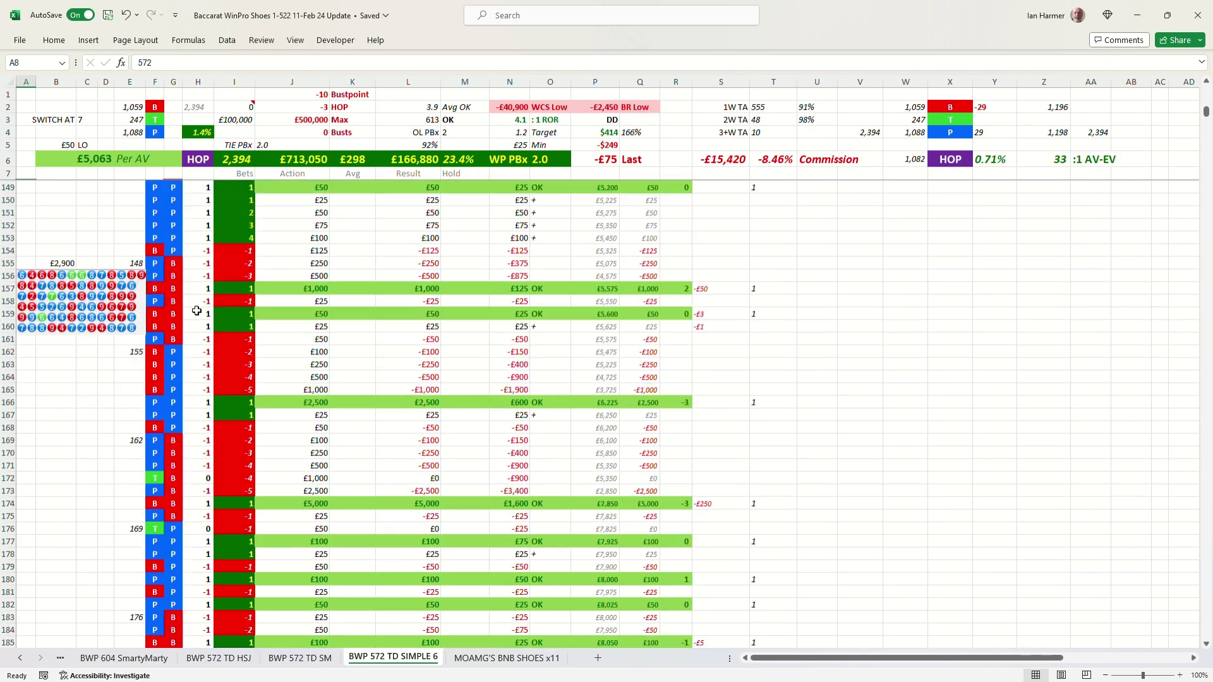
scroll(197, 311, "down", 13)
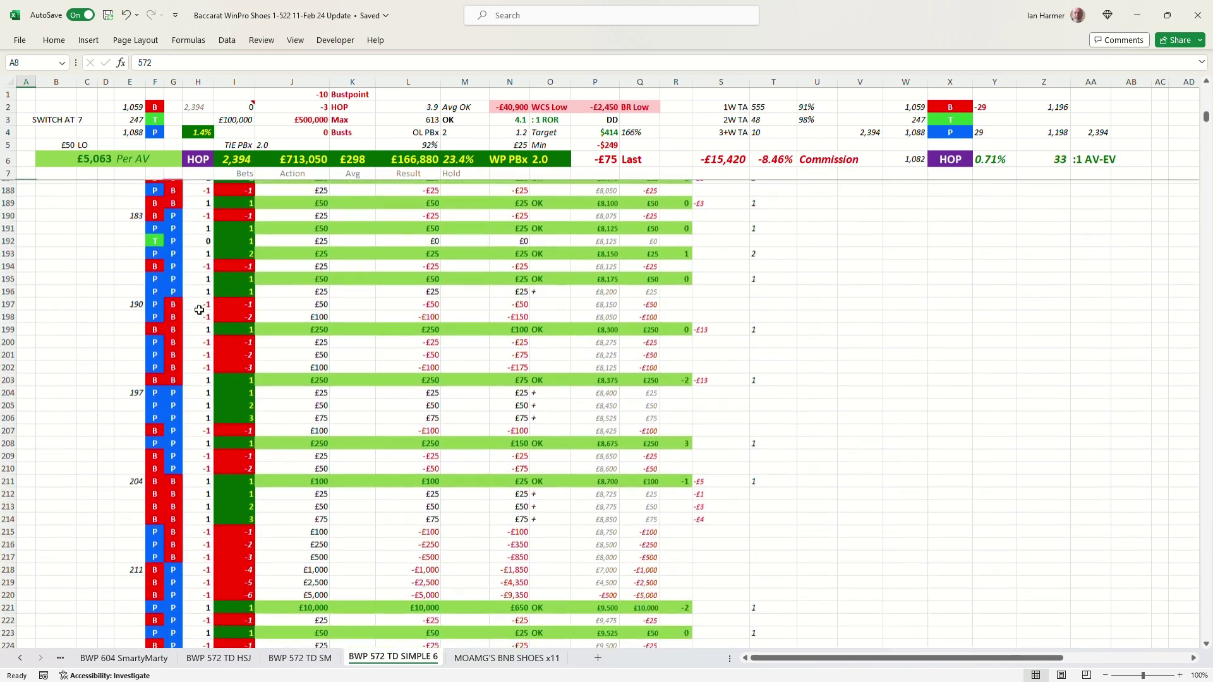
scroll(199, 310, "down", 15)
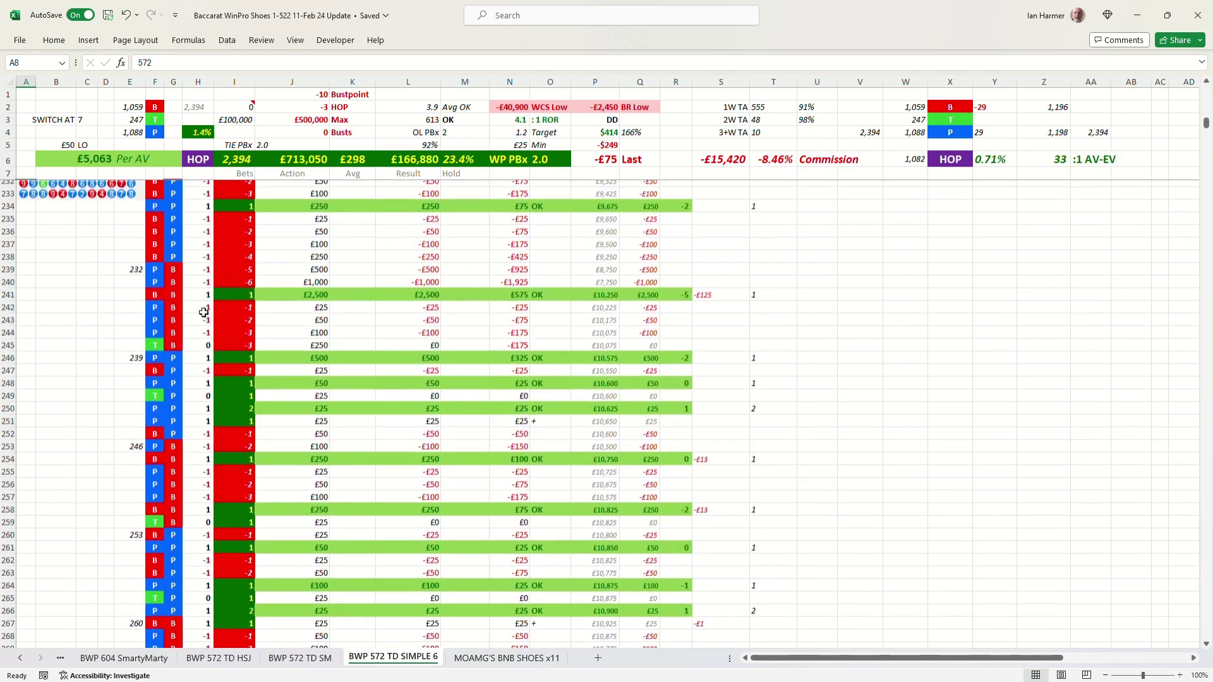
- Review the bets for shoes 572 and 573 on the BWP 572 TD HSJ sheet
left_click(219, 658)
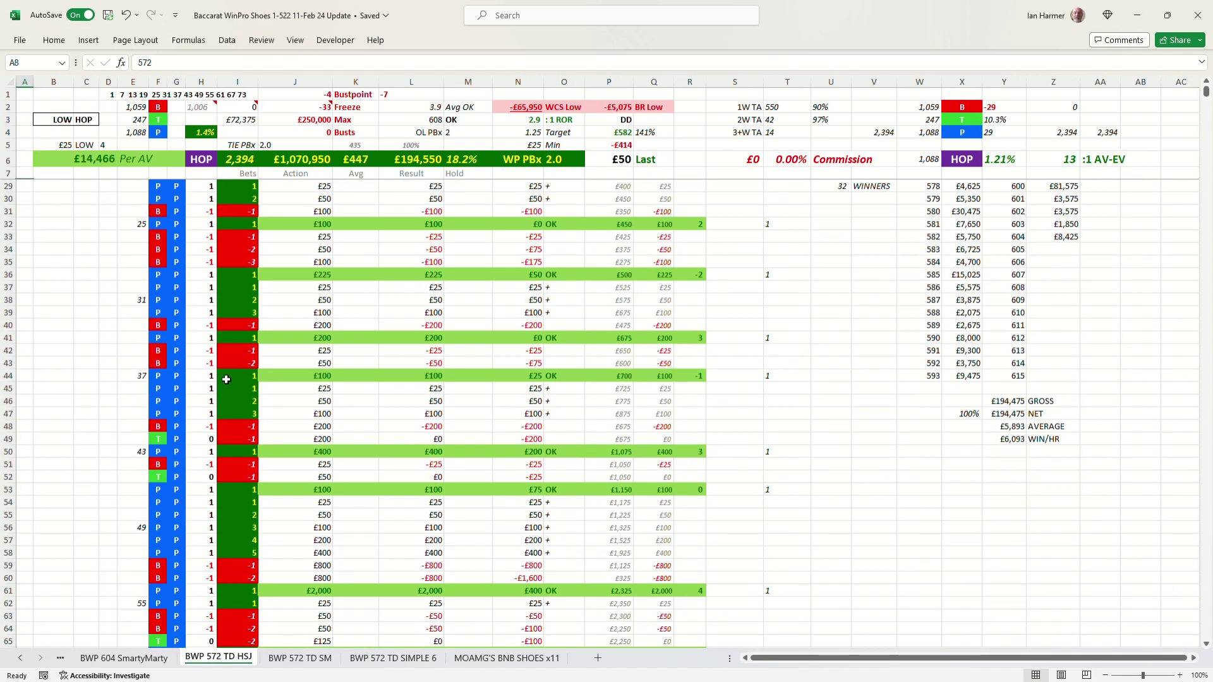
scroll(226, 379, "down", 13)
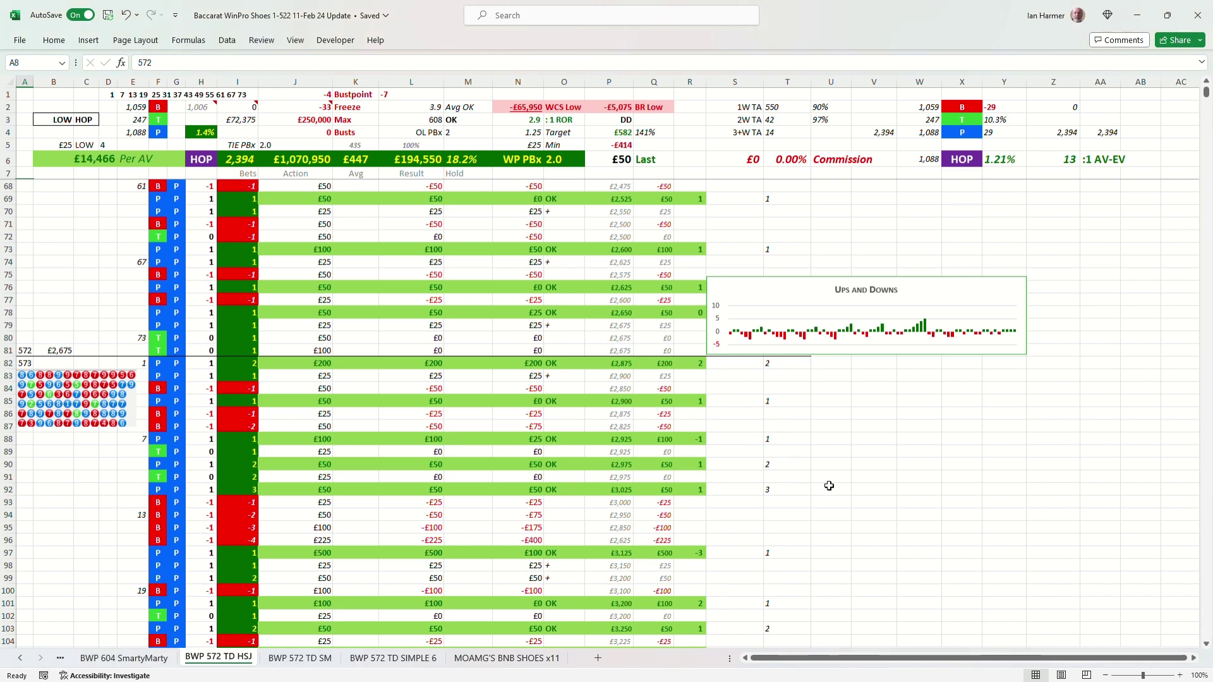
scroll(802, 480, "down", 15)
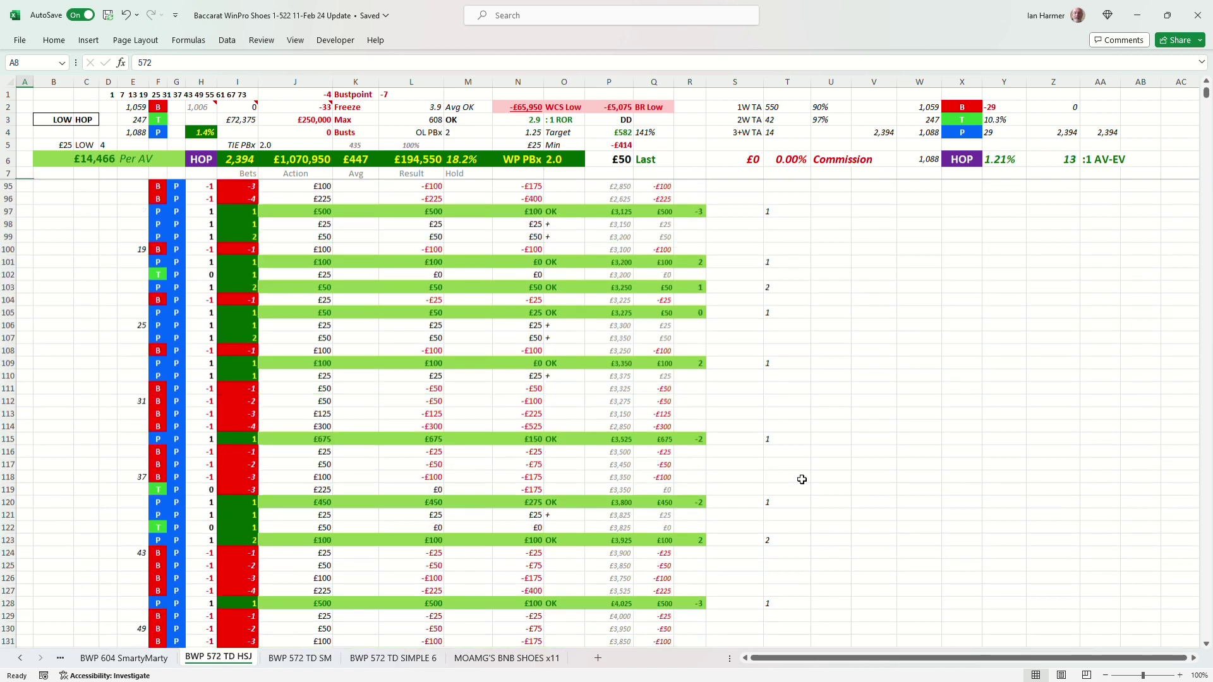
- Check each shoe's result in column B of the BWP 572 TD HSJ sheet, from shoe 573 through shoe 579 in cell B591
left_click(64, 478)
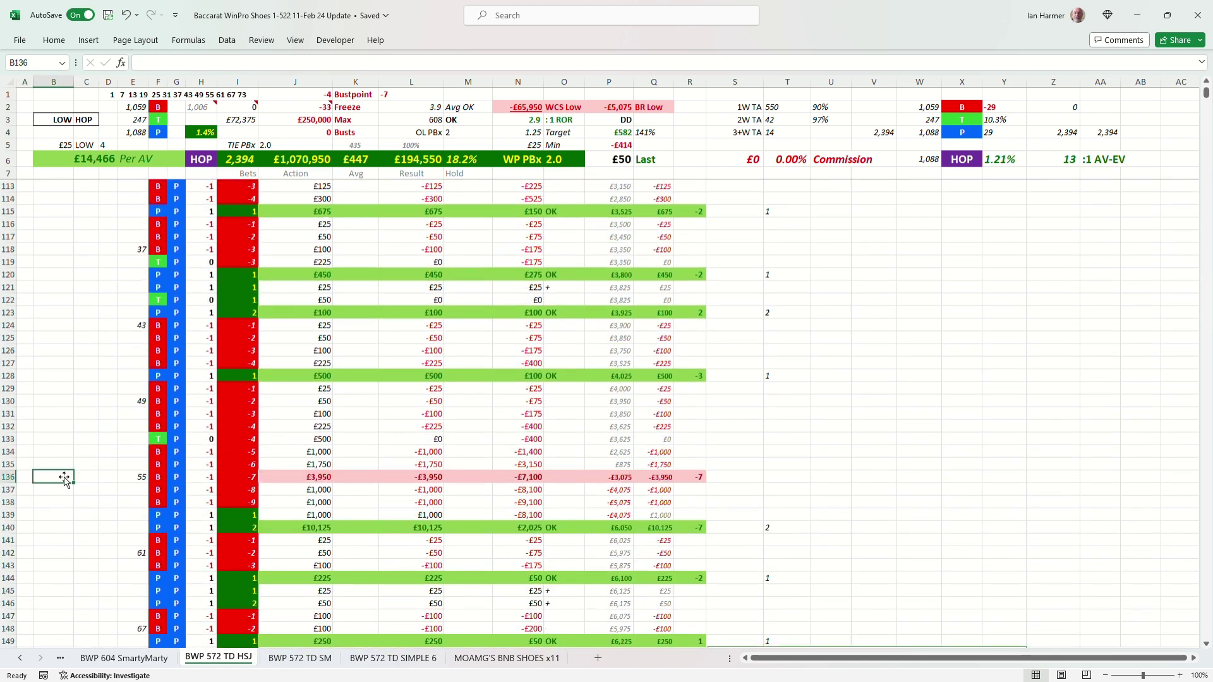
key("ctrl+Down")
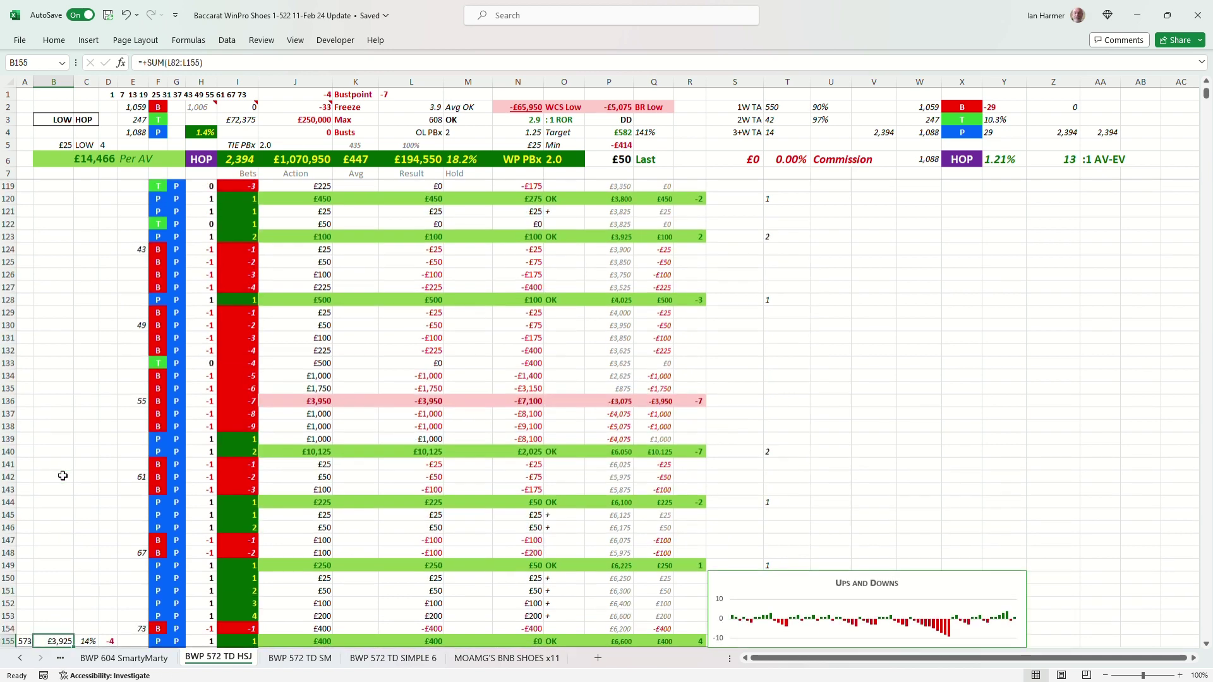
key("End")
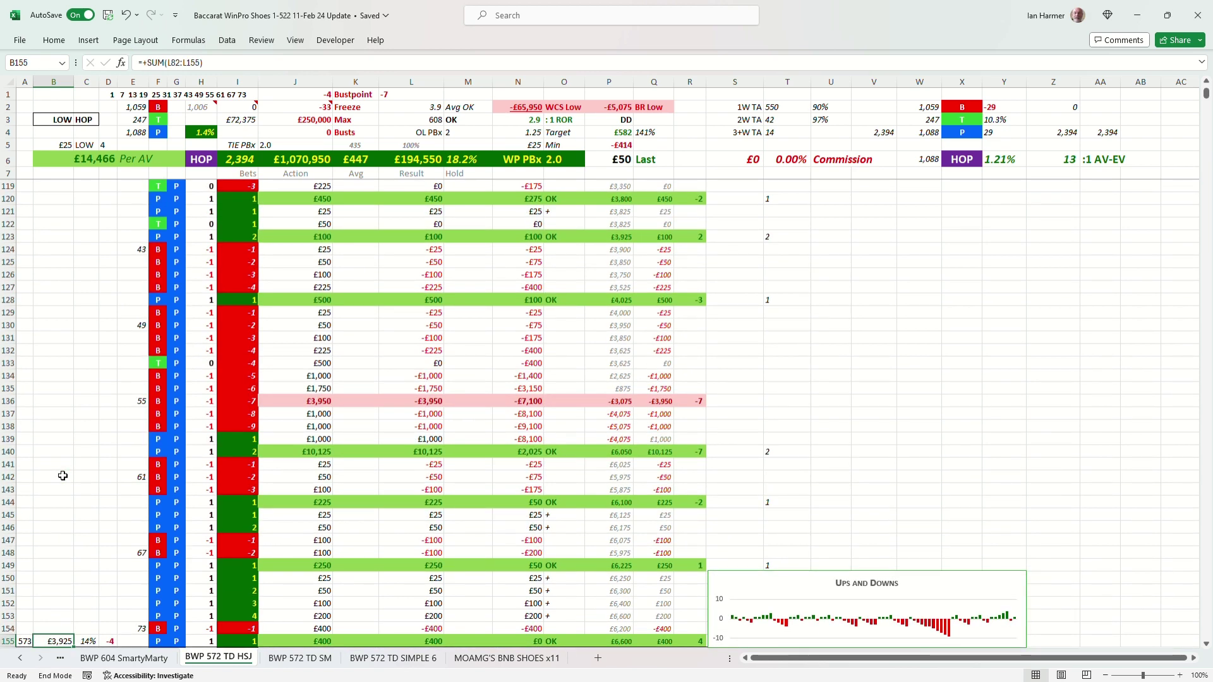
key("Down")
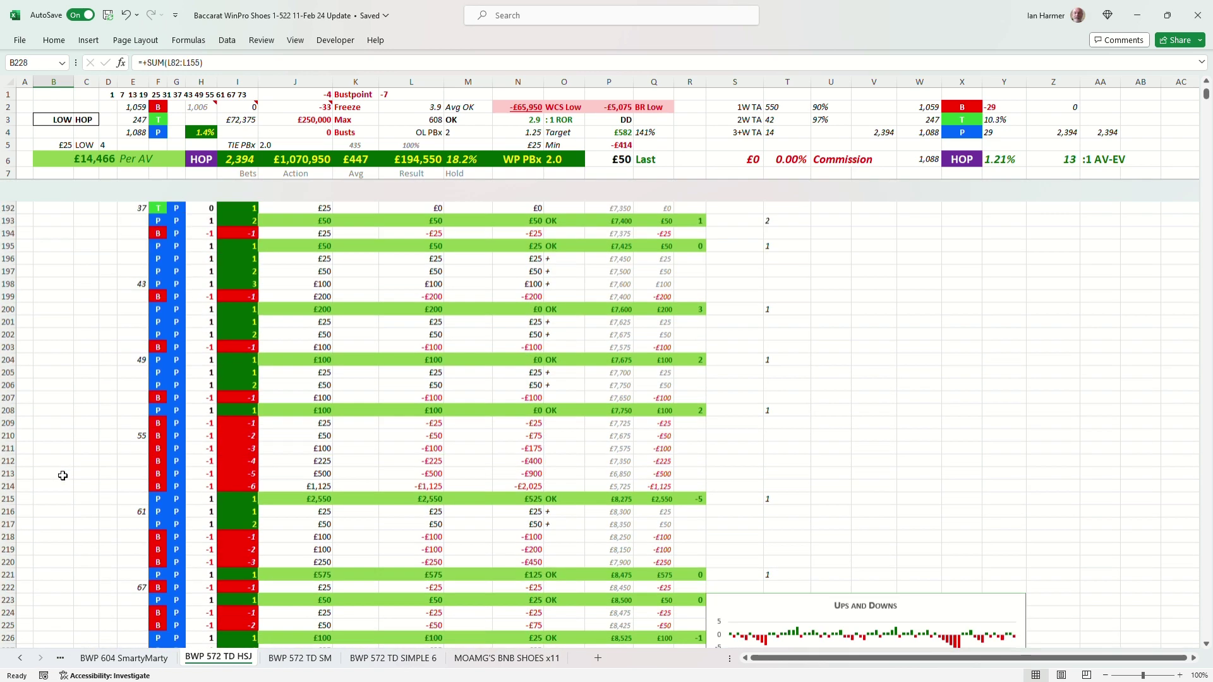
key("End")
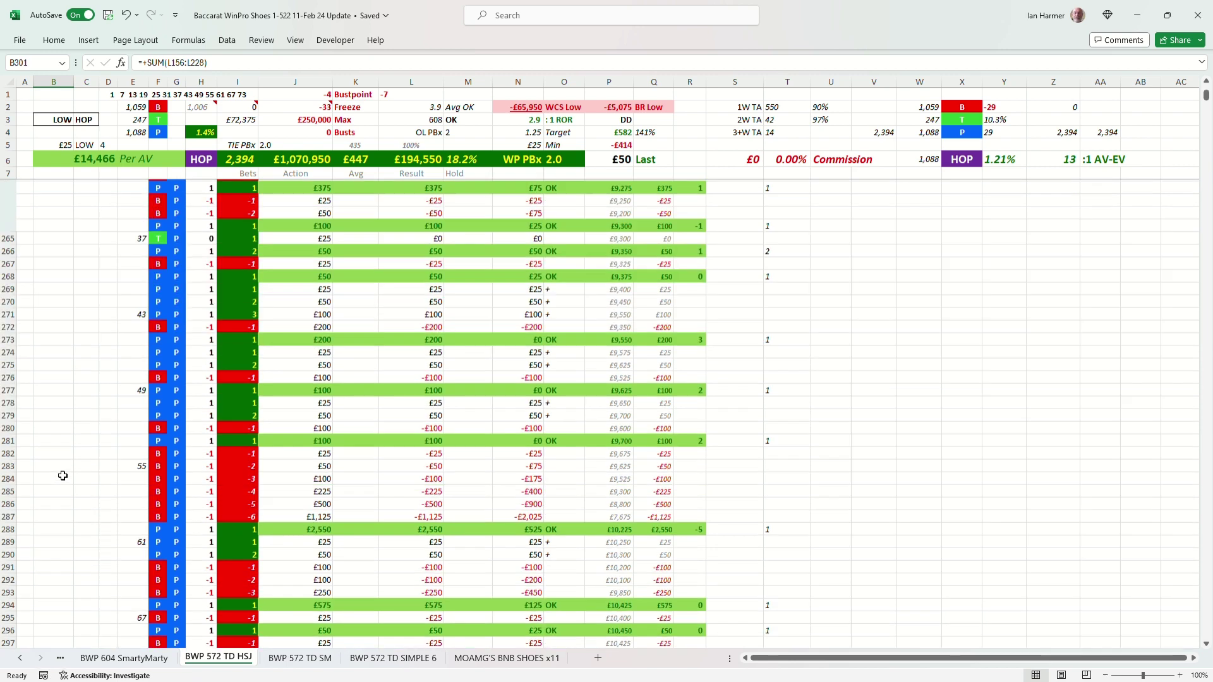
key("Down")
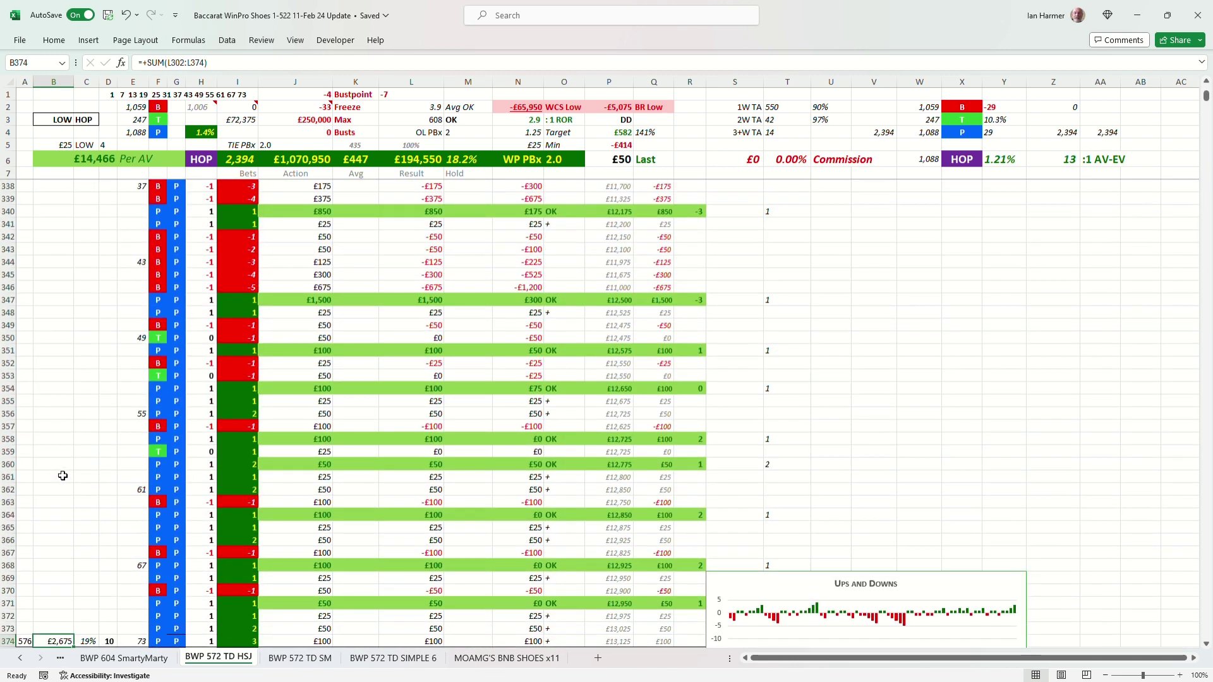
key("End")
key("Down")
key("End")
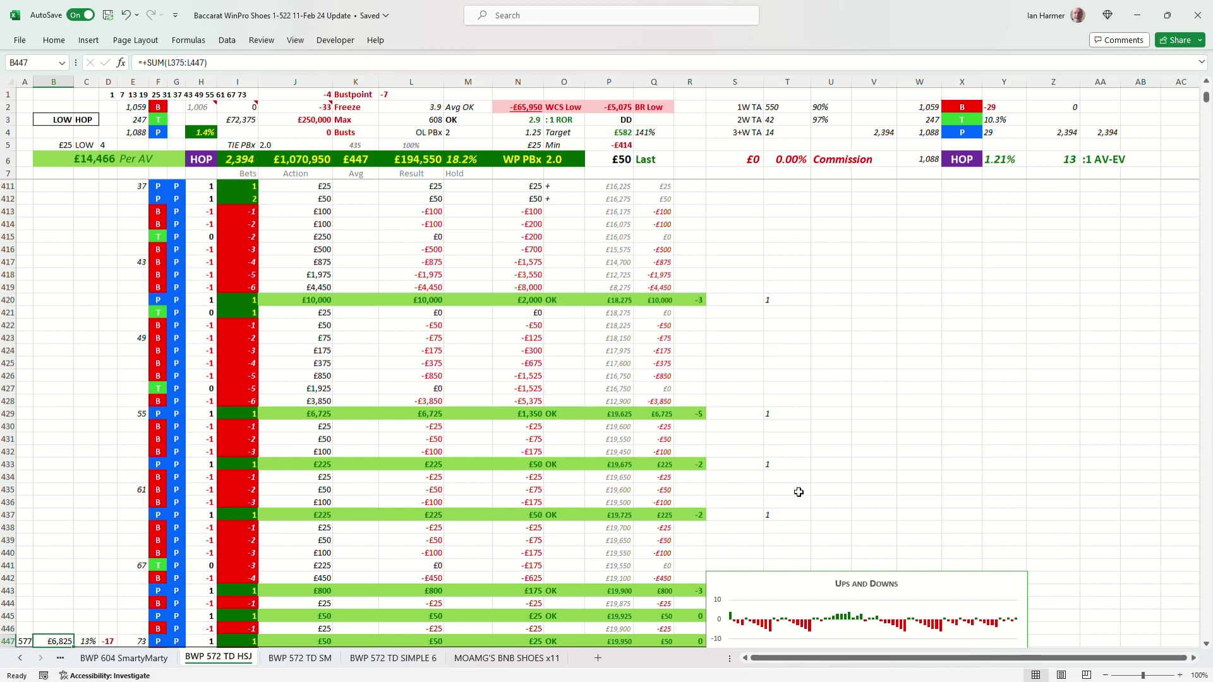
key("Down")
key("ctrl+Down")
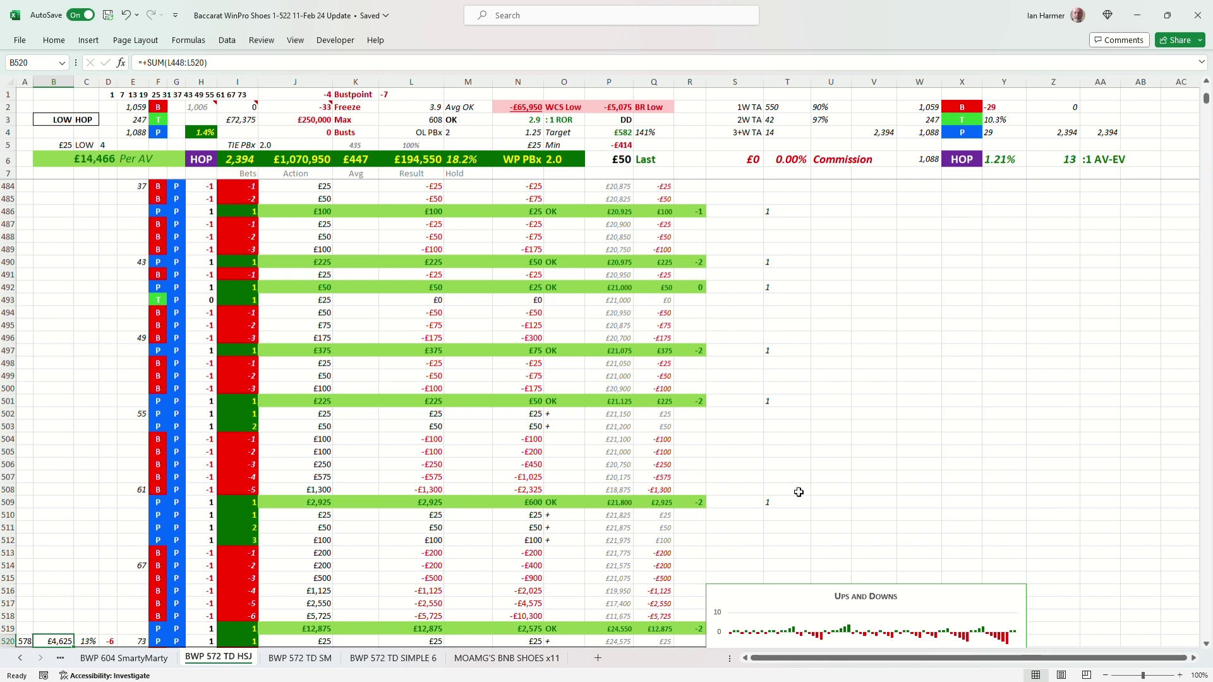
key("ctrl+Down")
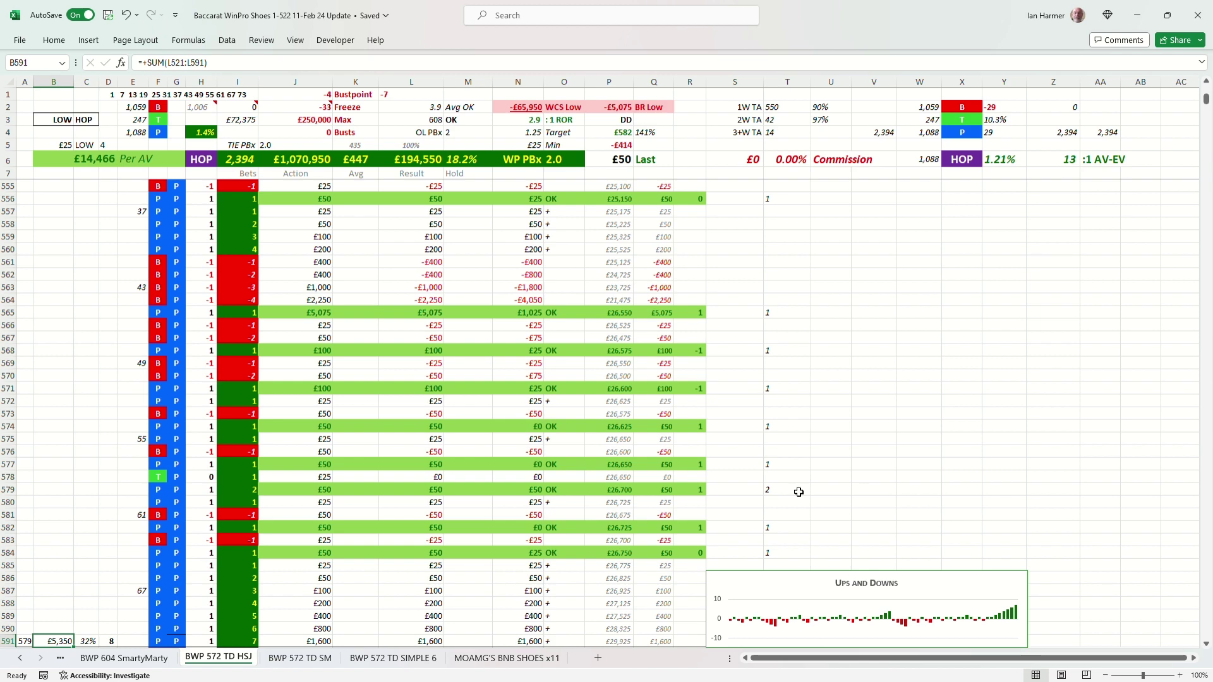
- Check the results of shoes 580 through 583 in column B of the BWP 572 TD HSJ sheet, ending at cell B874
key("ctrl+Down")
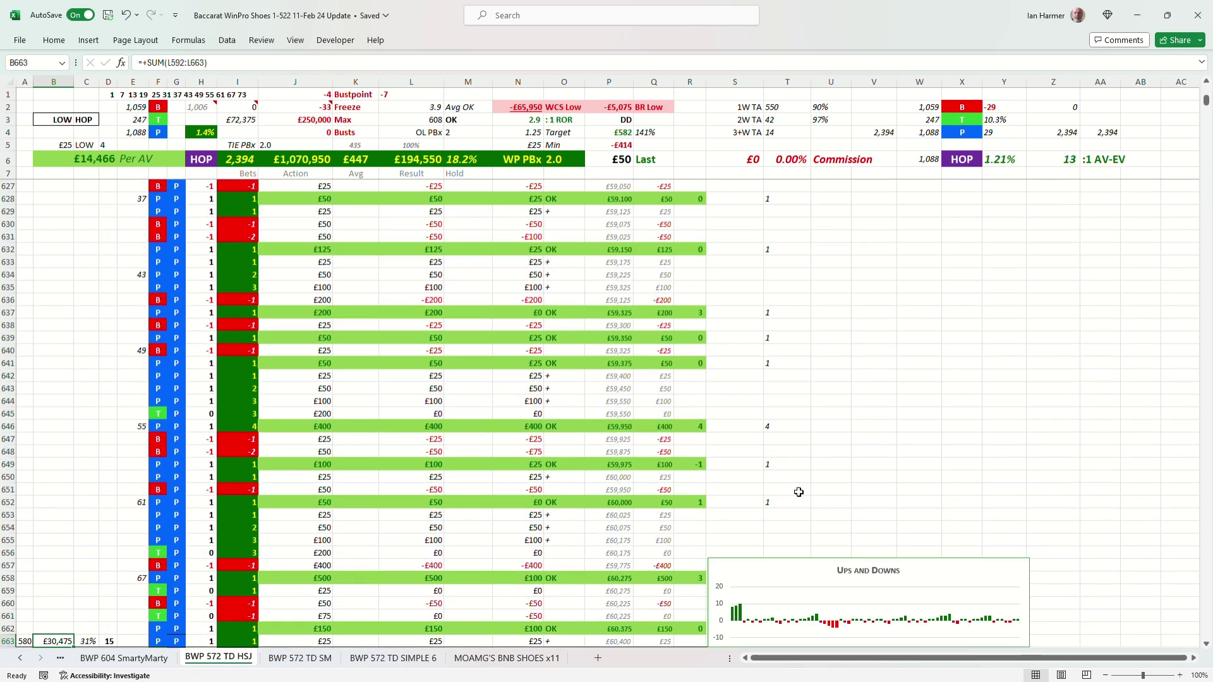
key("ctrl+Down")
key("ctrl+Down")
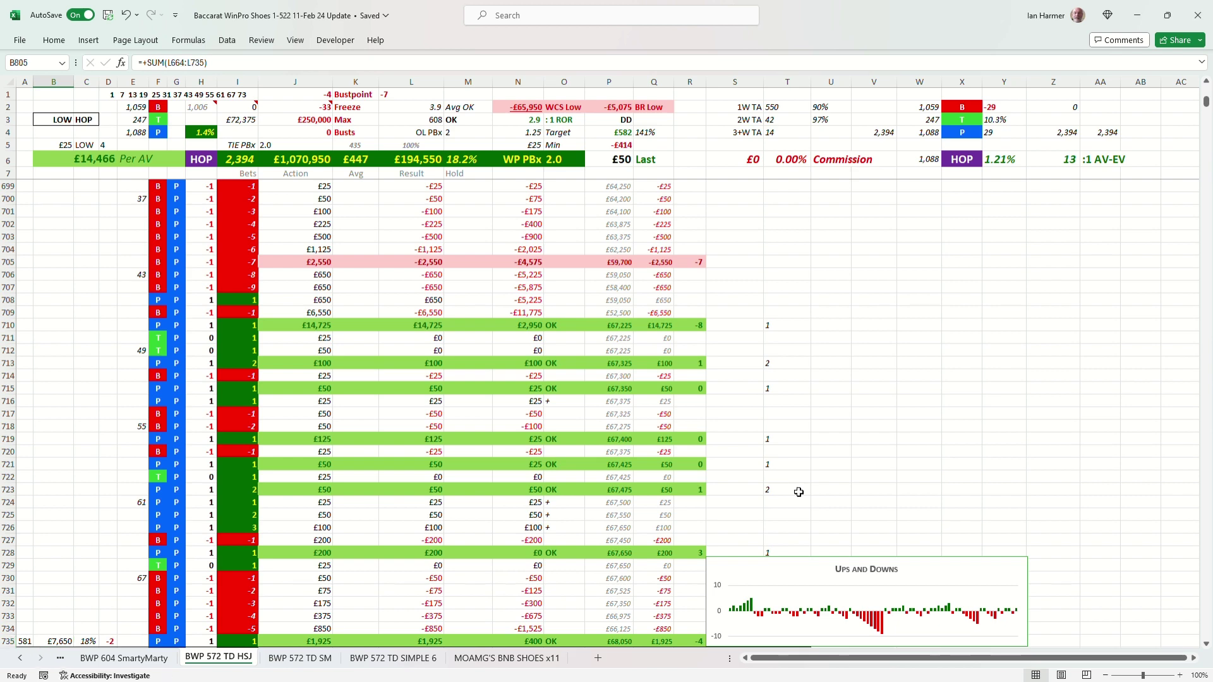
key("ctrl+Down")
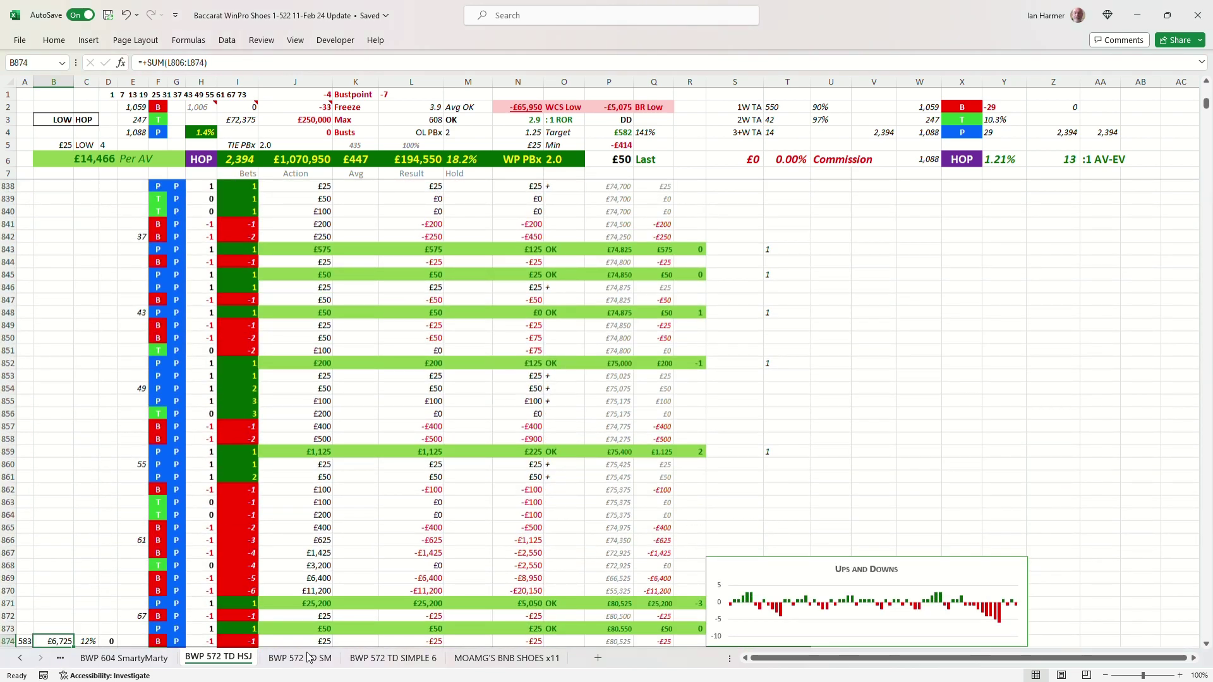
- Review the opening rows and summary figures on the BWP 604 SmartyMarty sheet, and go to its named location WORST
left_click(145, 660)
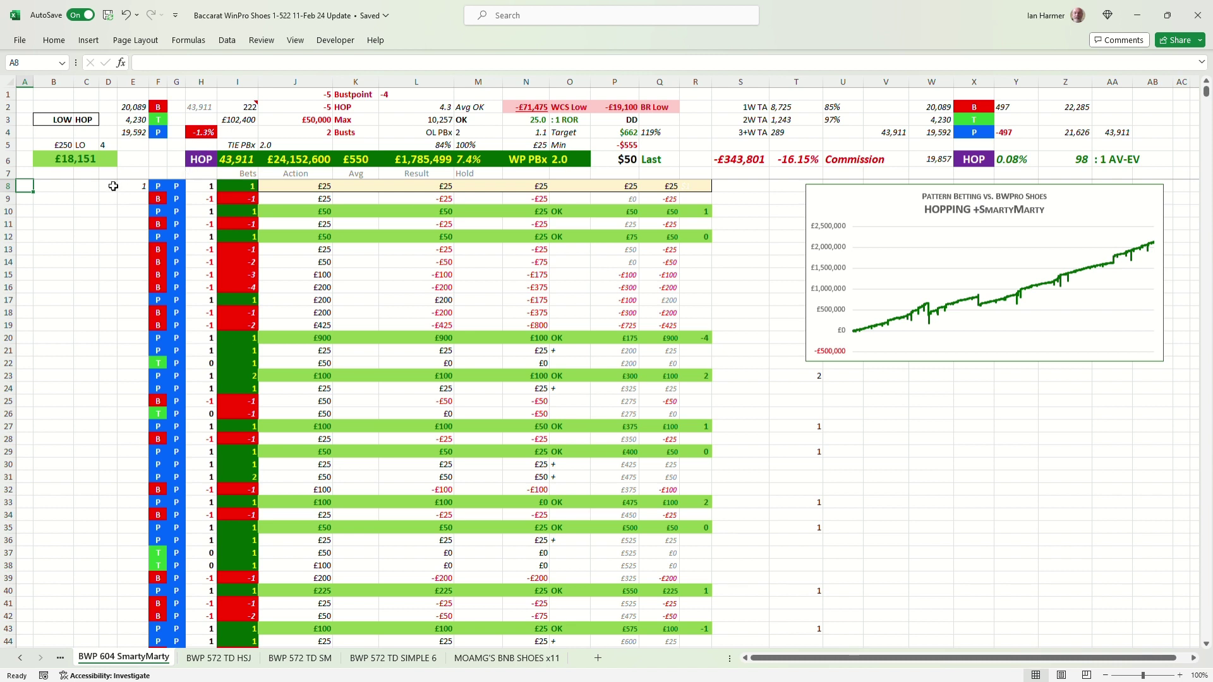
left_click(134, 110)
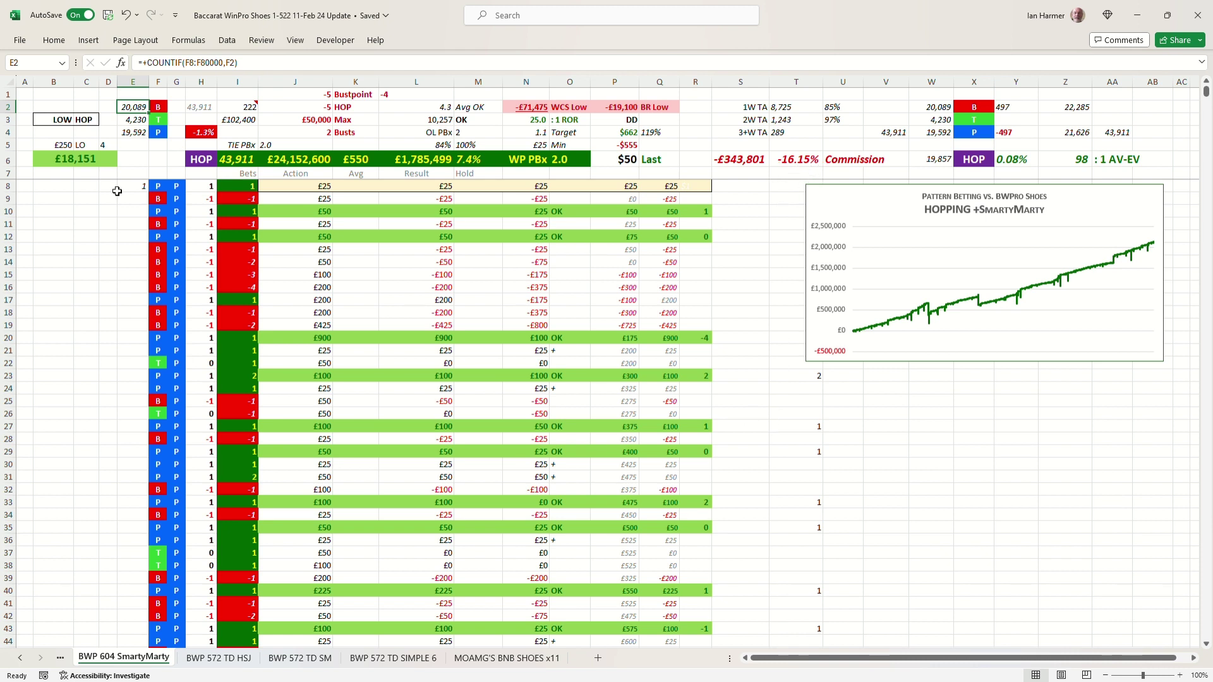
left_click(28, 187)
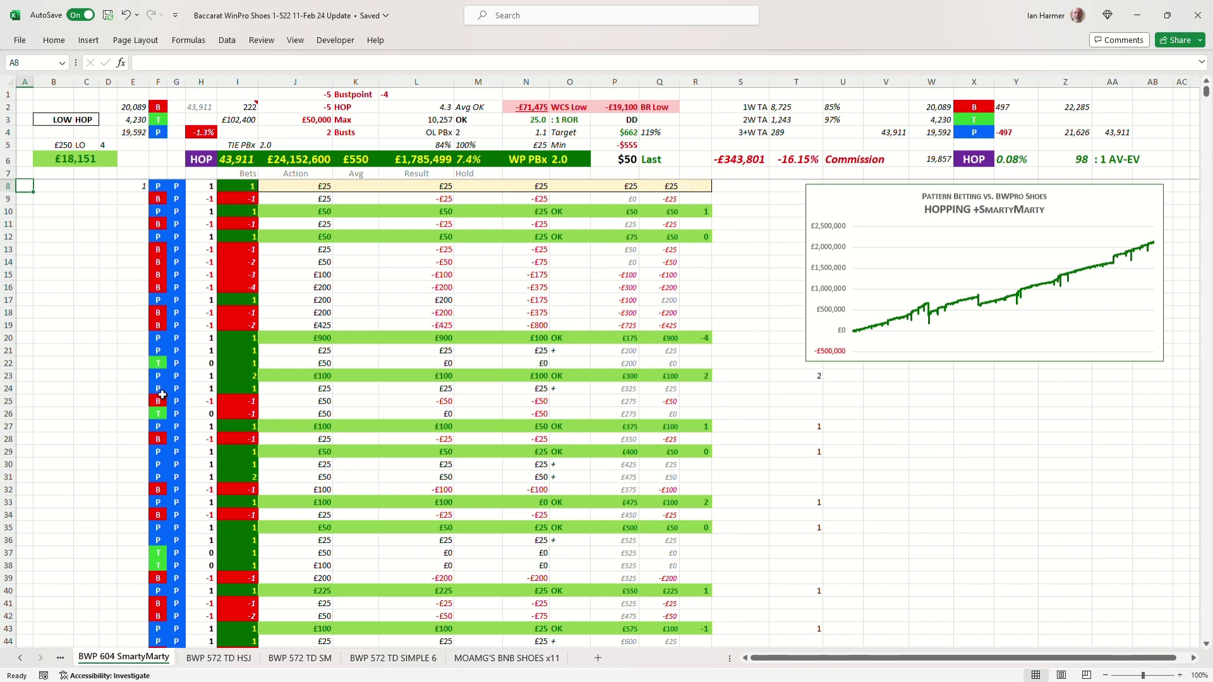
scroll(163, 395, "down", 4)
scroll(166, 445, "up", 4)
left_click(58, 67)
type("WORST")
key("Return")
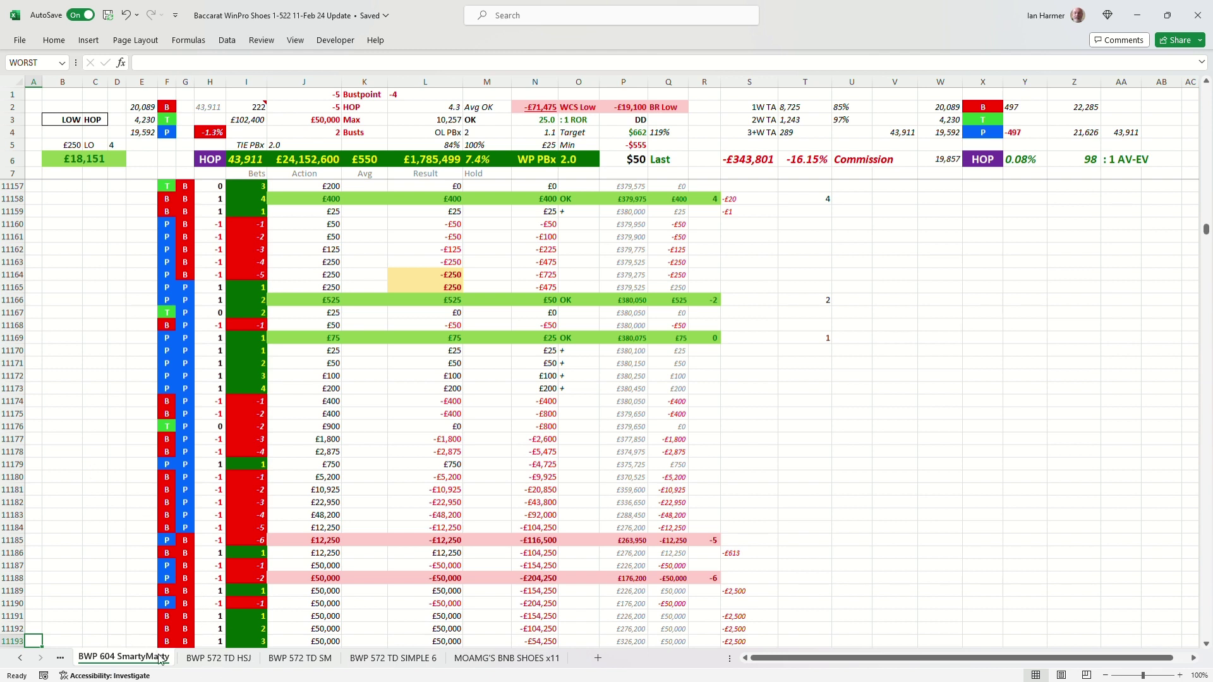
- Compare the summaries on the BWP 572 TD HSJ, TD SM and TD SIMPLE 6 sheets, ending at the first rows of TD SIMPLE 6
left_click(201, 661)
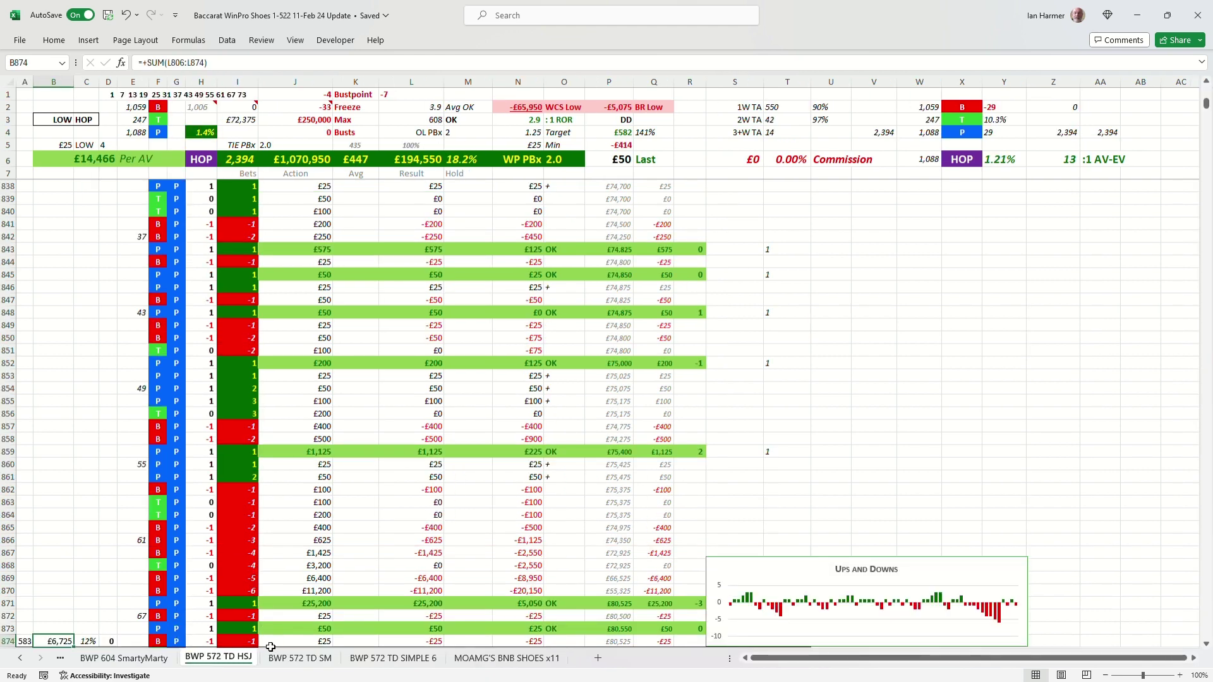
left_click(301, 659)
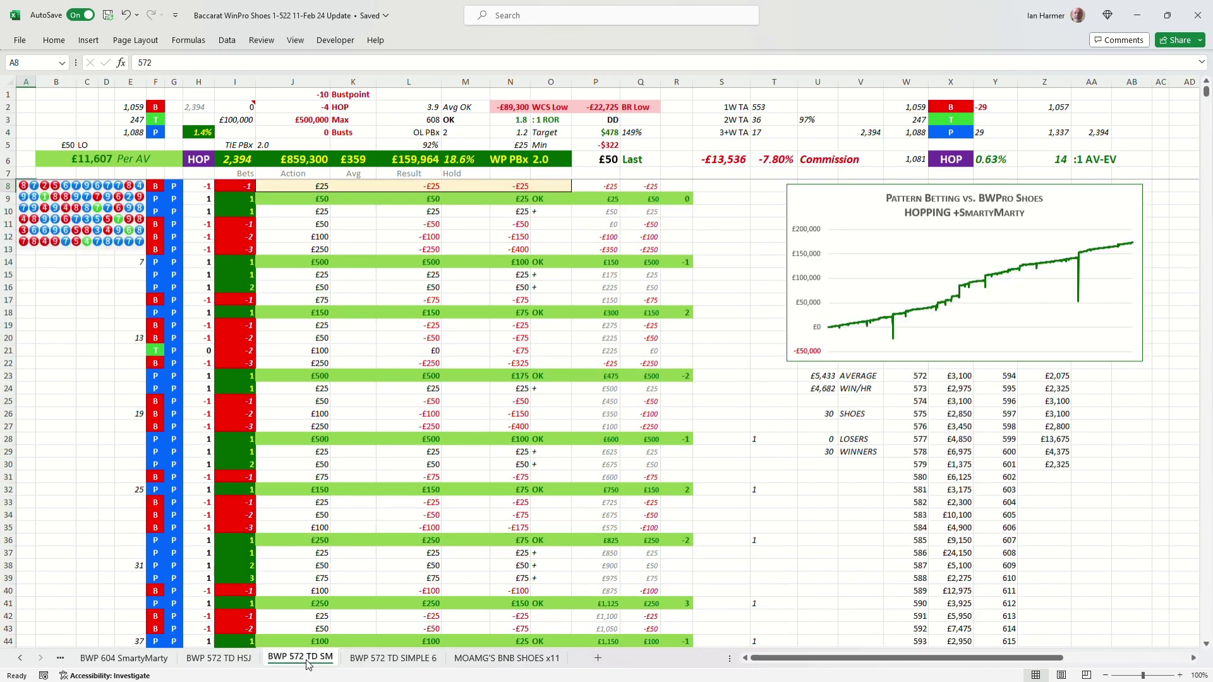
left_click(365, 660)
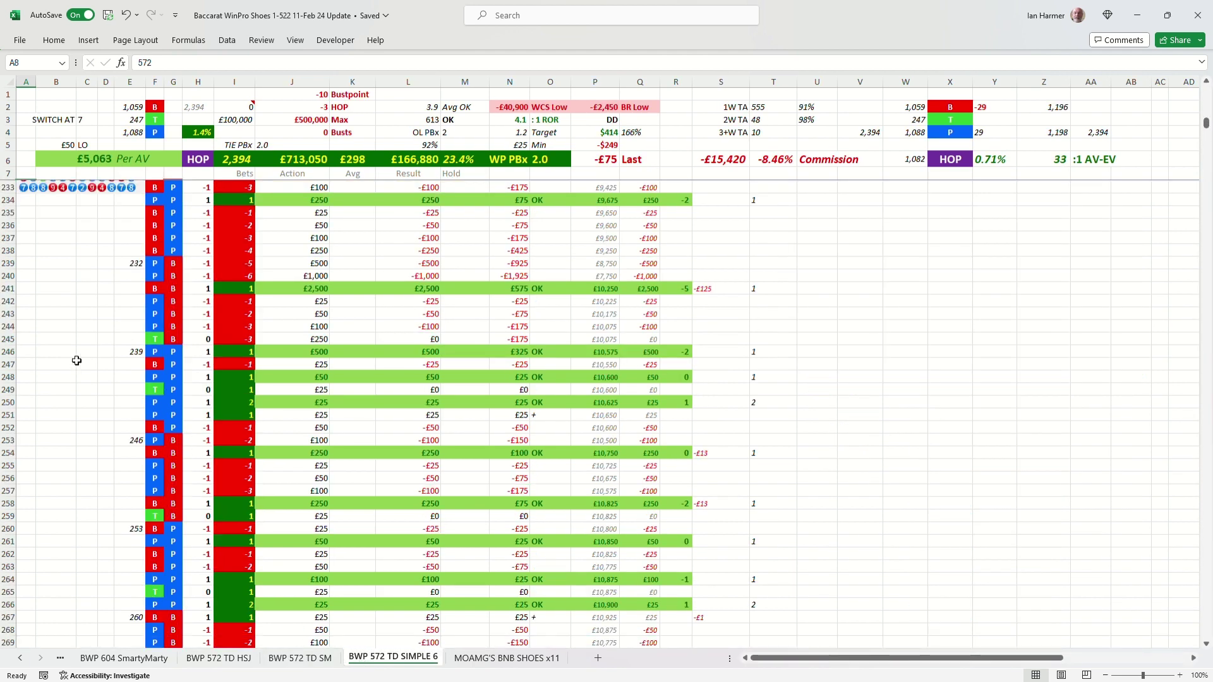
scroll(141, 398, "up", 8)
scroll(152, 403, "up", 4)
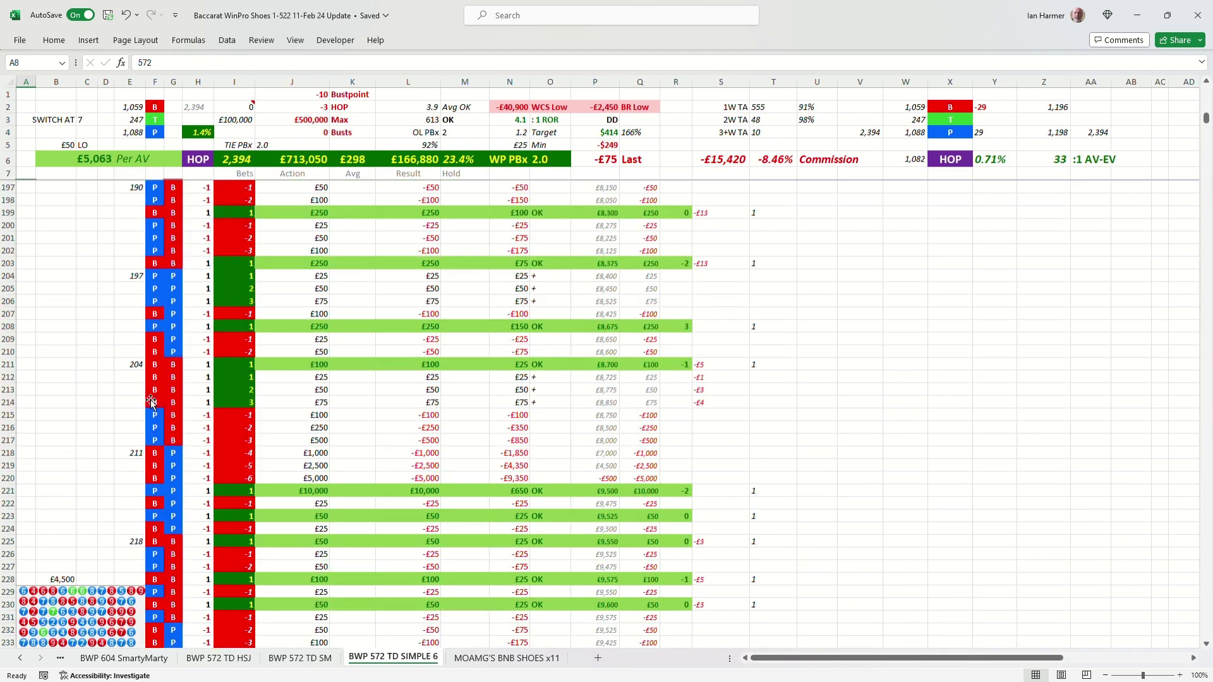
scroll(152, 402, "up", 20)
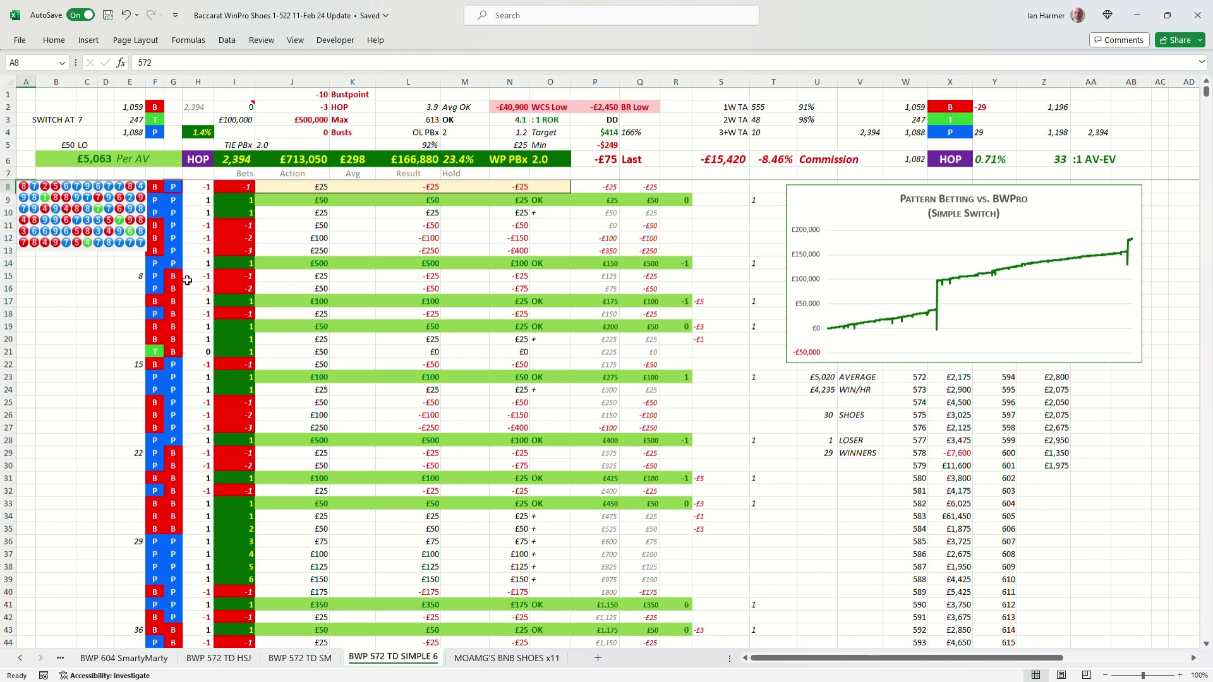
- Try SWITCH AT values of 5 and 3 in cell C3 of the BWP 572 TD SIMPLE 6 sheet
left_click(86, 122)
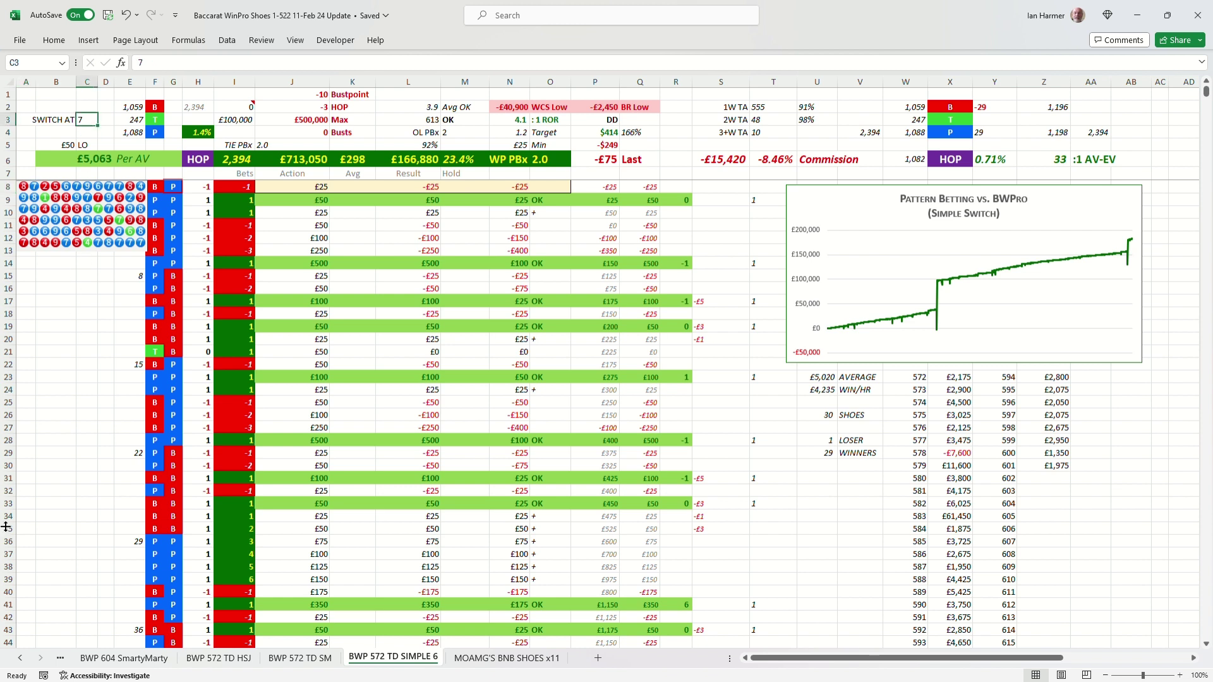
type("5")
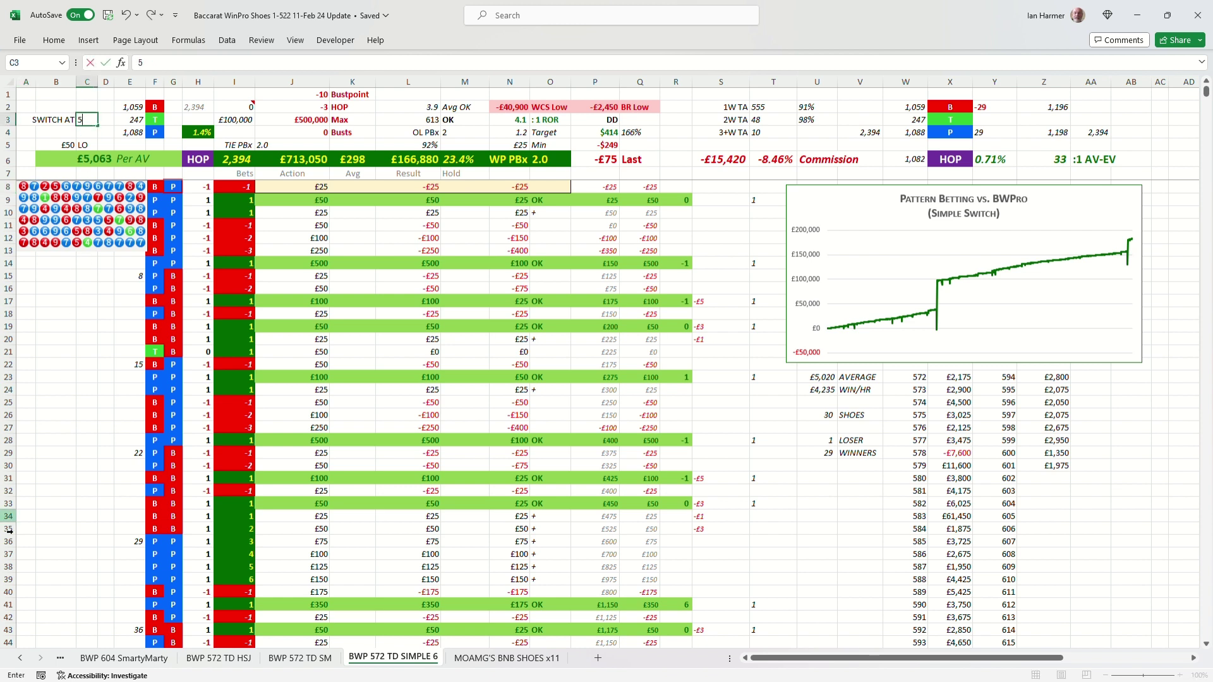
key("Return")
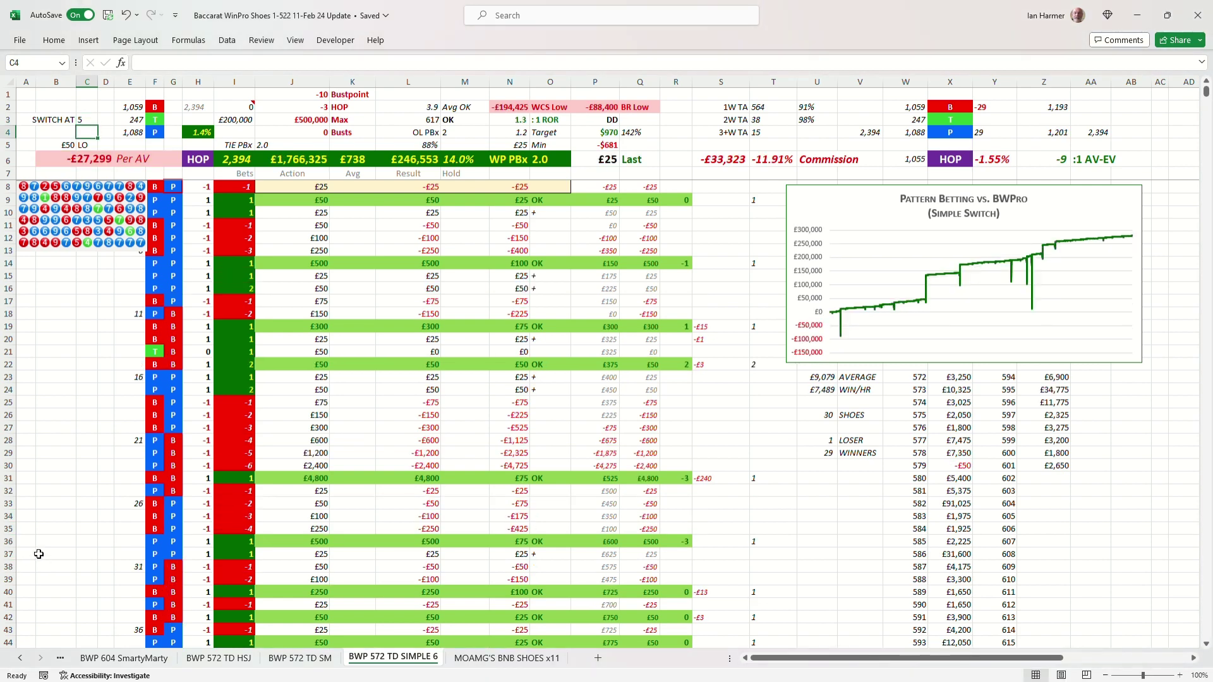
key("Up")
type("3")
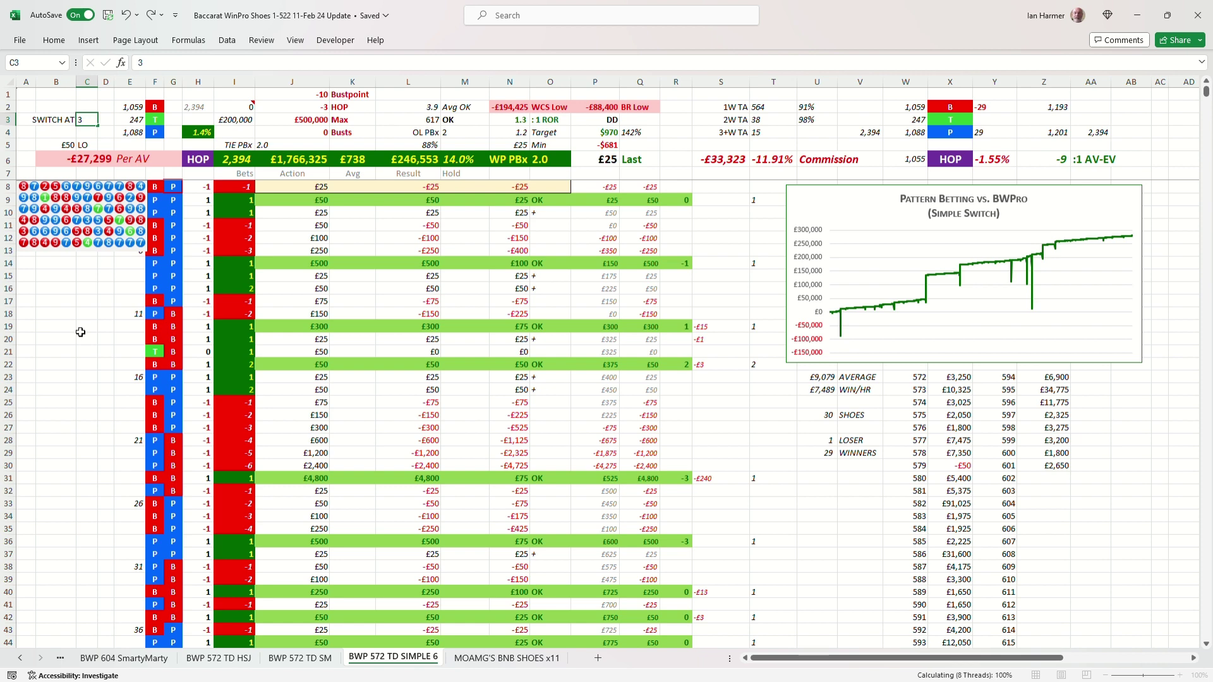
key("Down")
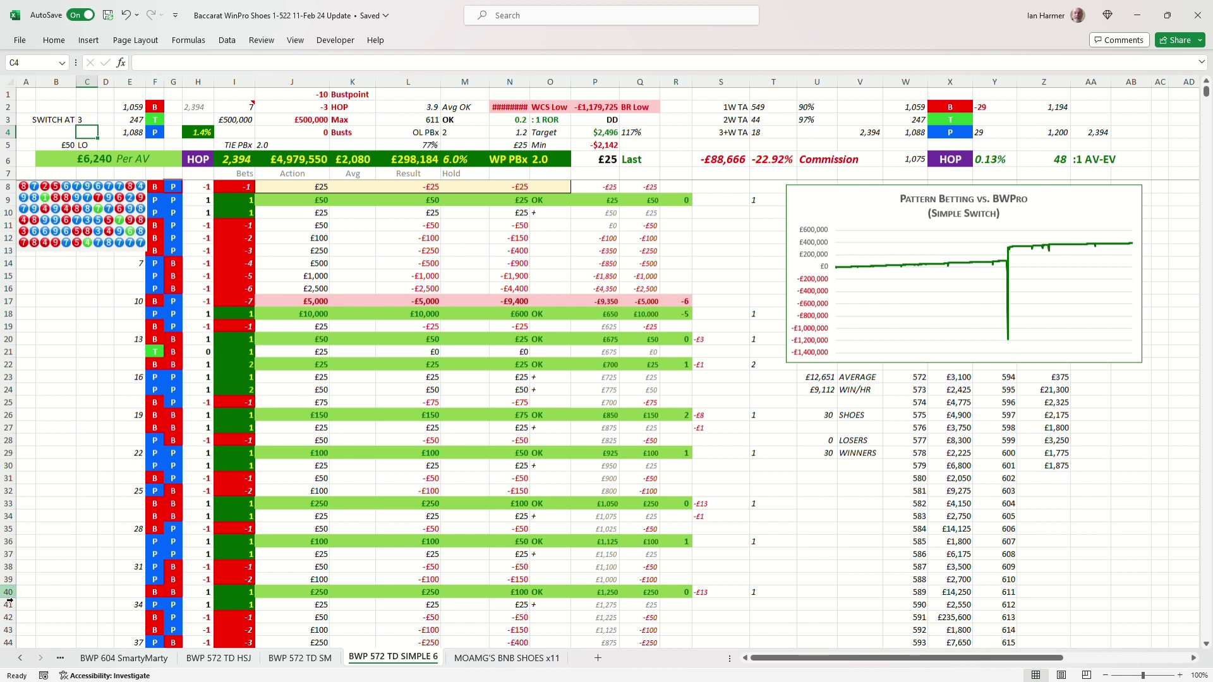
- Set the SWITCH AT value in cell C3 of the BWP 572 TD SIMPLE 6 sheet to 9
left_click(95, 124)
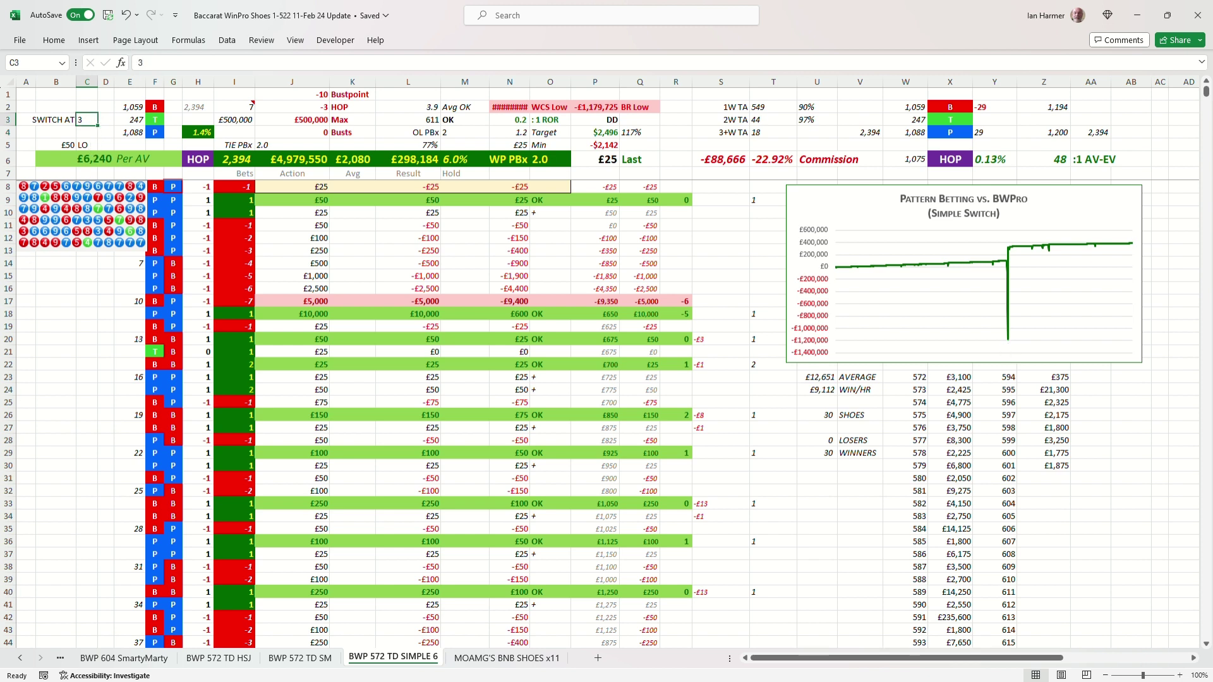
type("9")
key("ctrl+Return")
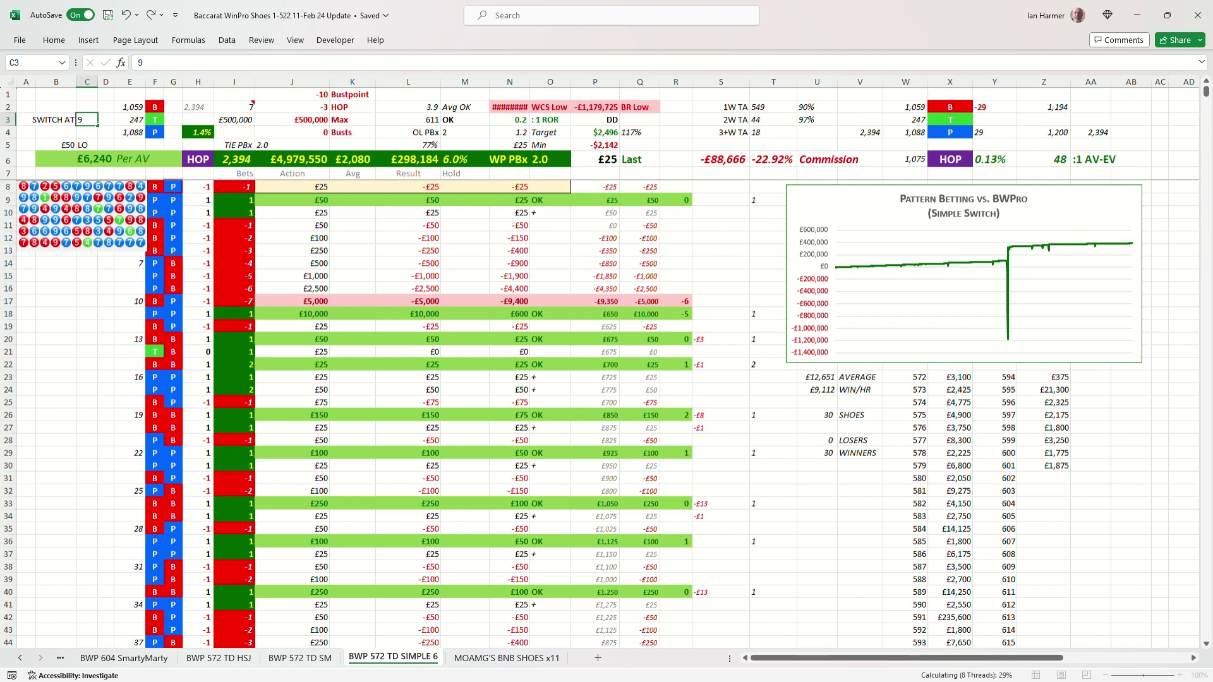
left_click(87, 132)
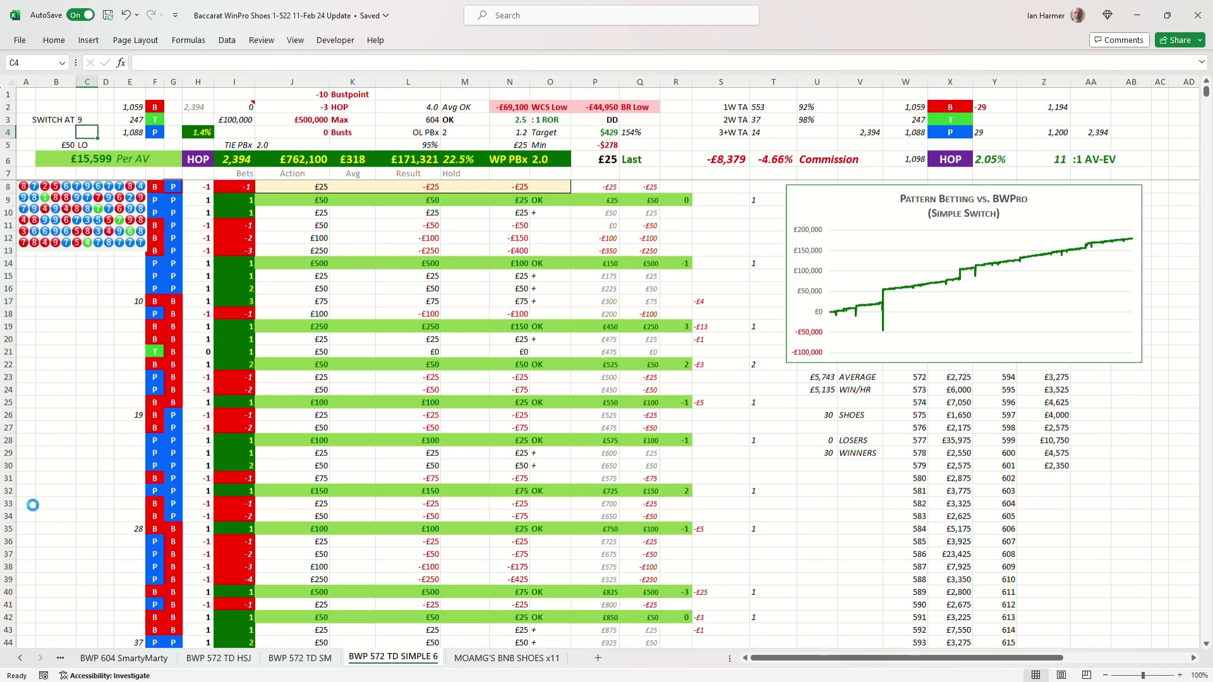
left_click(89, 121)
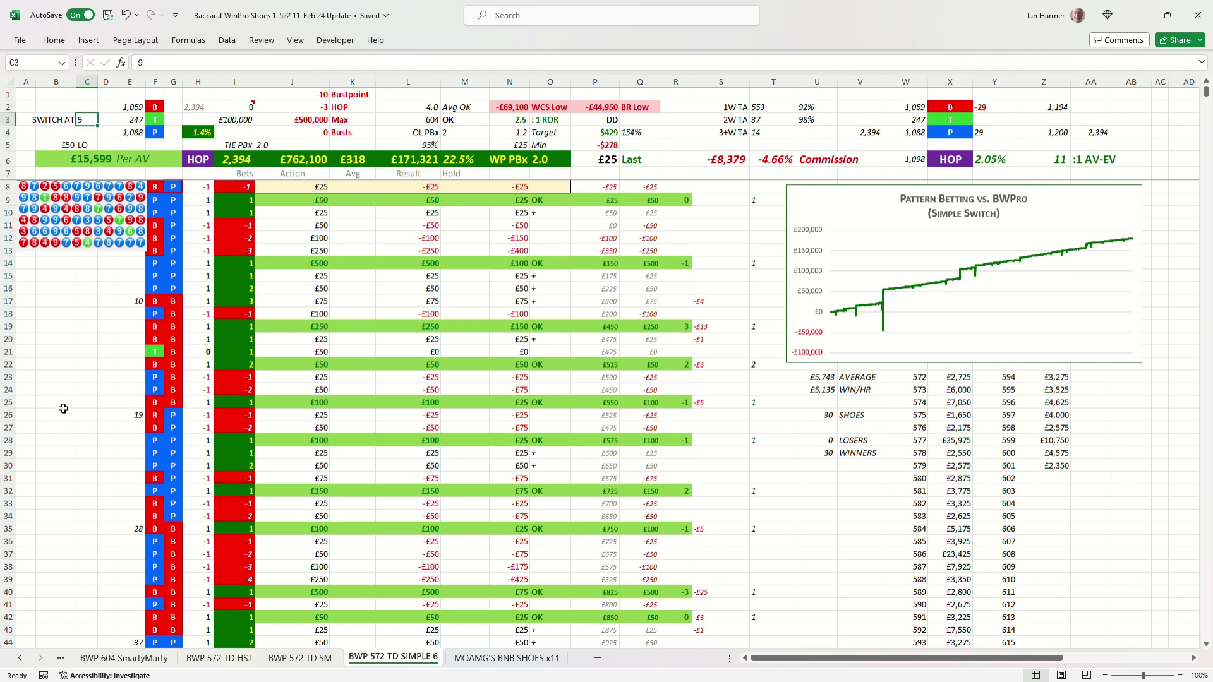
- Review shoe BNB 282-28 on the MOAMG'S BNB SHOES x11 sheet and locate the last two END markers in column A, A963 and A892
left_click(508, 657)
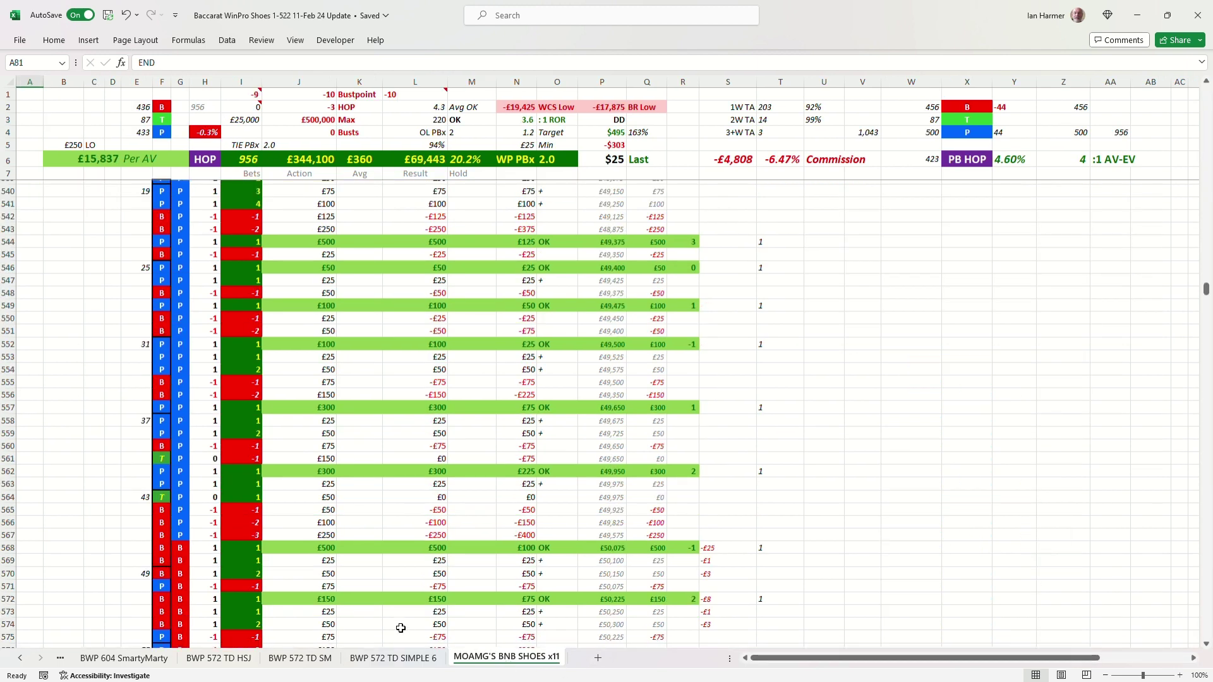
scroll(142, 367, "down", 18)
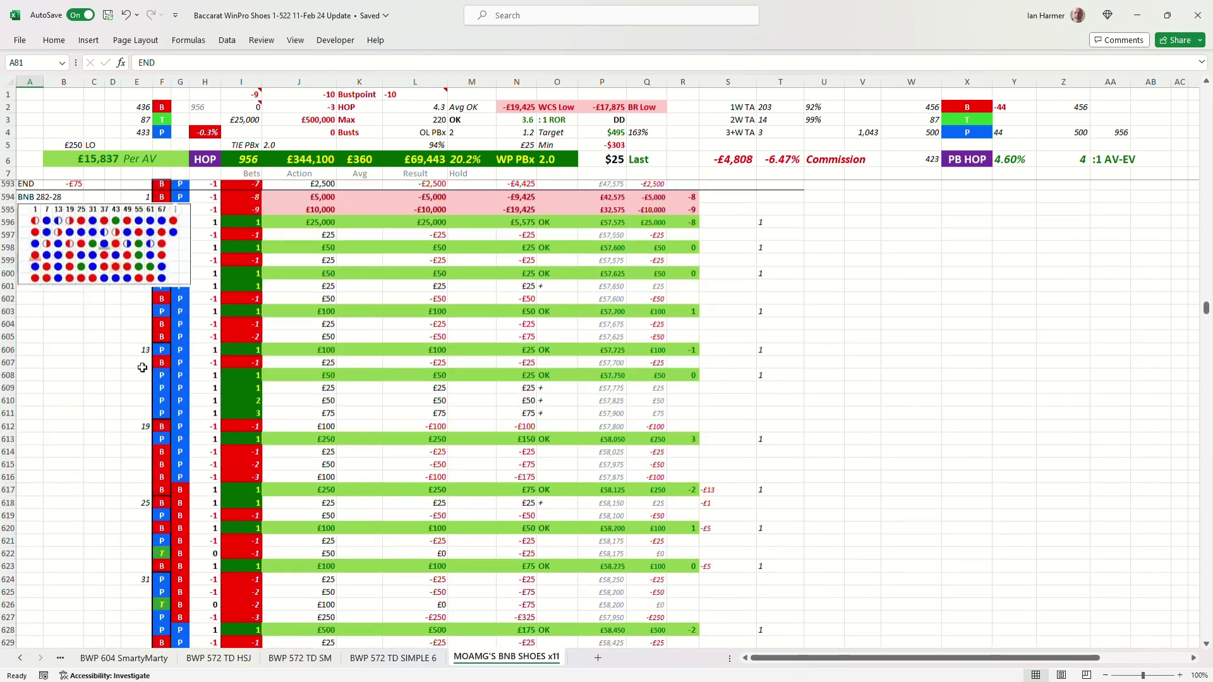
left_click(161, 428)
key("End")
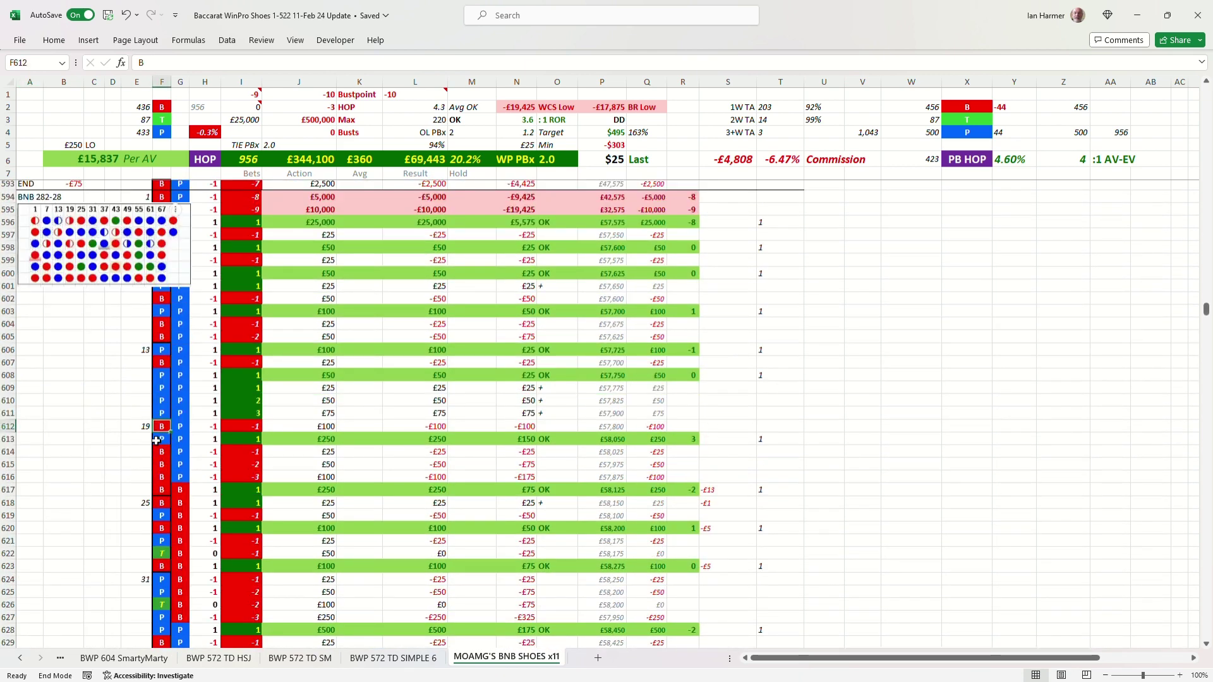
key("Down")
key("Left")
key("Left")
key("Home")
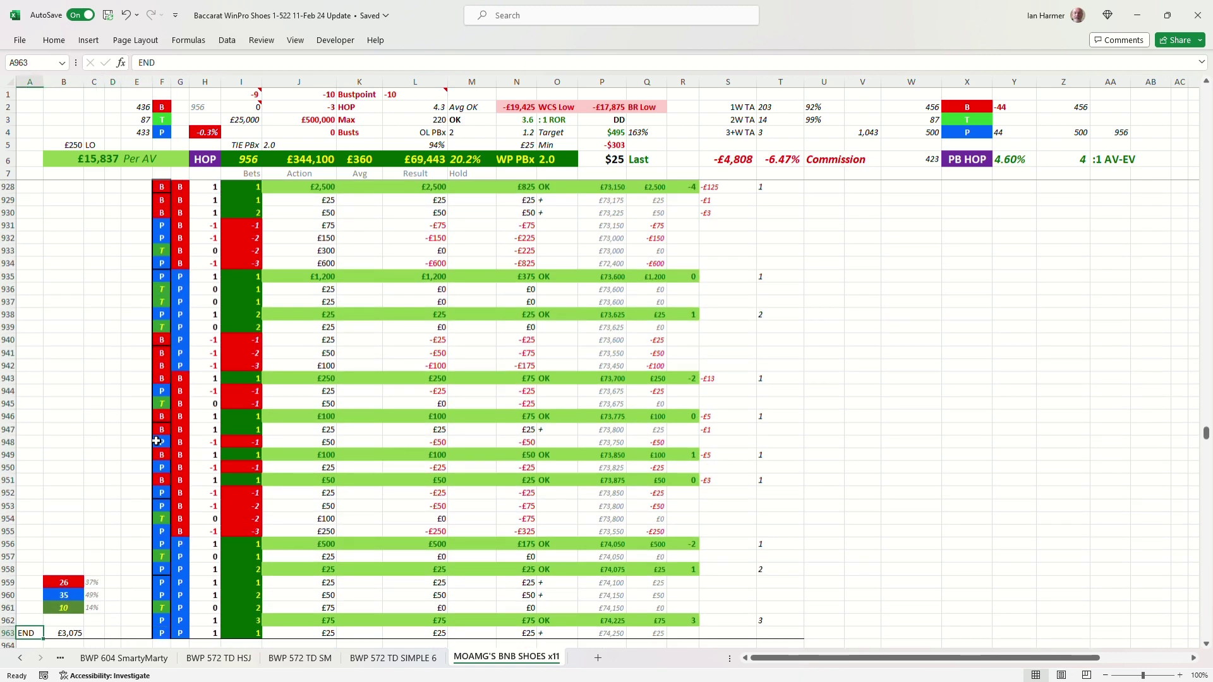
key("End")
key("Up")
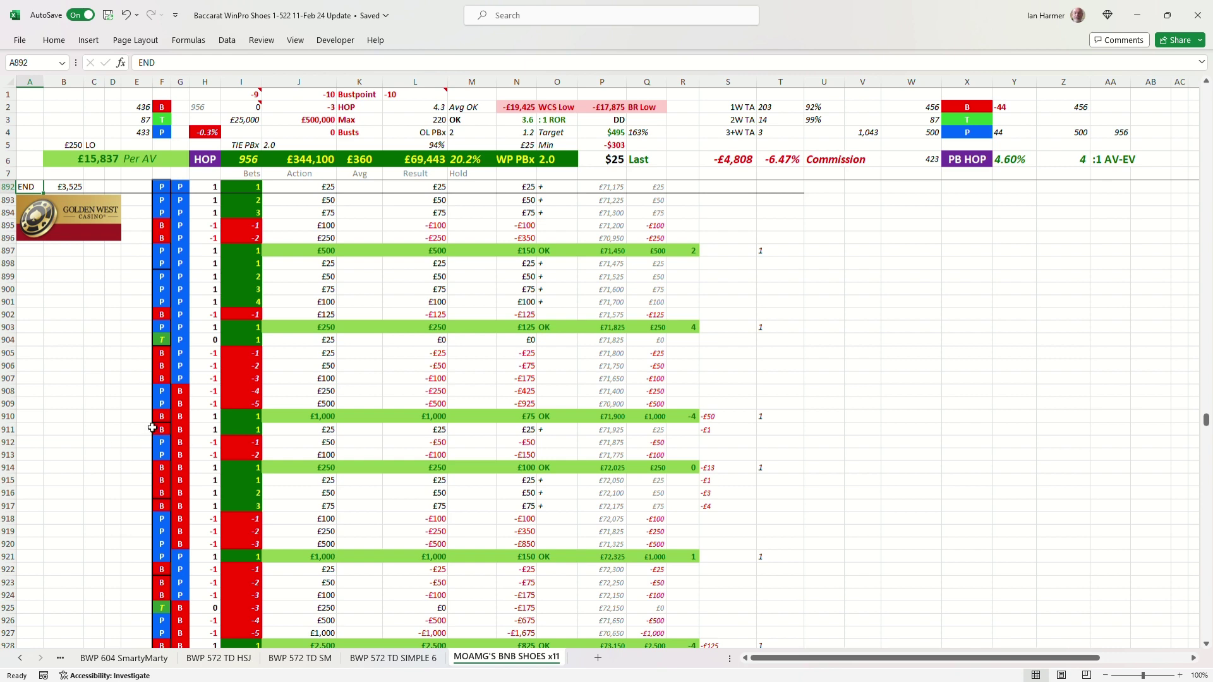
- Examine the hand-by-hand bets of the two Golden West Casino shoes, from row 817 down to the gross total in row 969
scroll(69, 354, "up", 5)
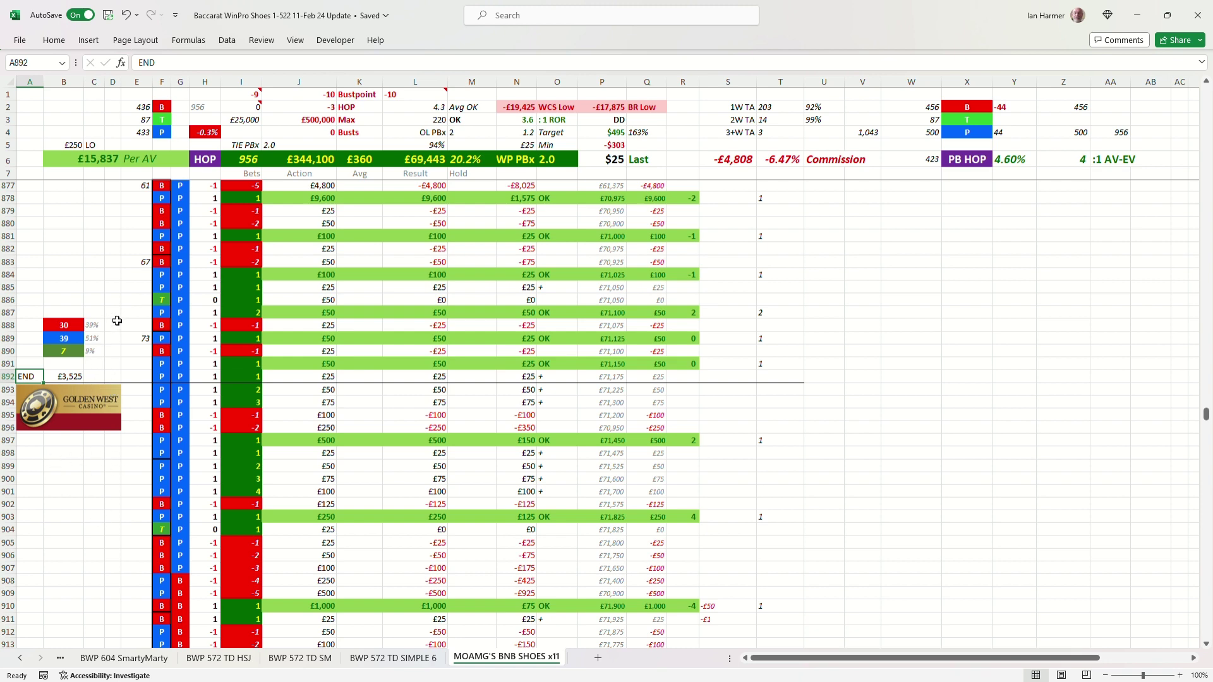
scroll(118, 325, "up", 7)
scroll(117, 325, "up", 16)
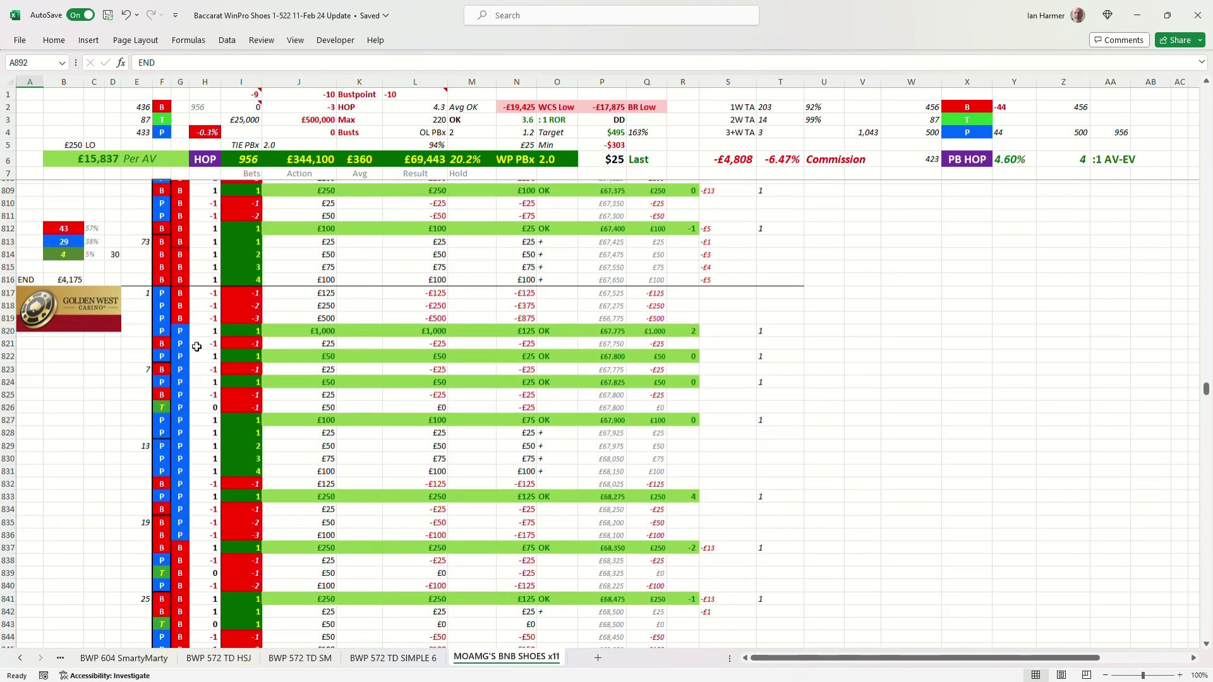
scroll(225, 378, "down", 3)
scroll(226, 378, "down", 14)
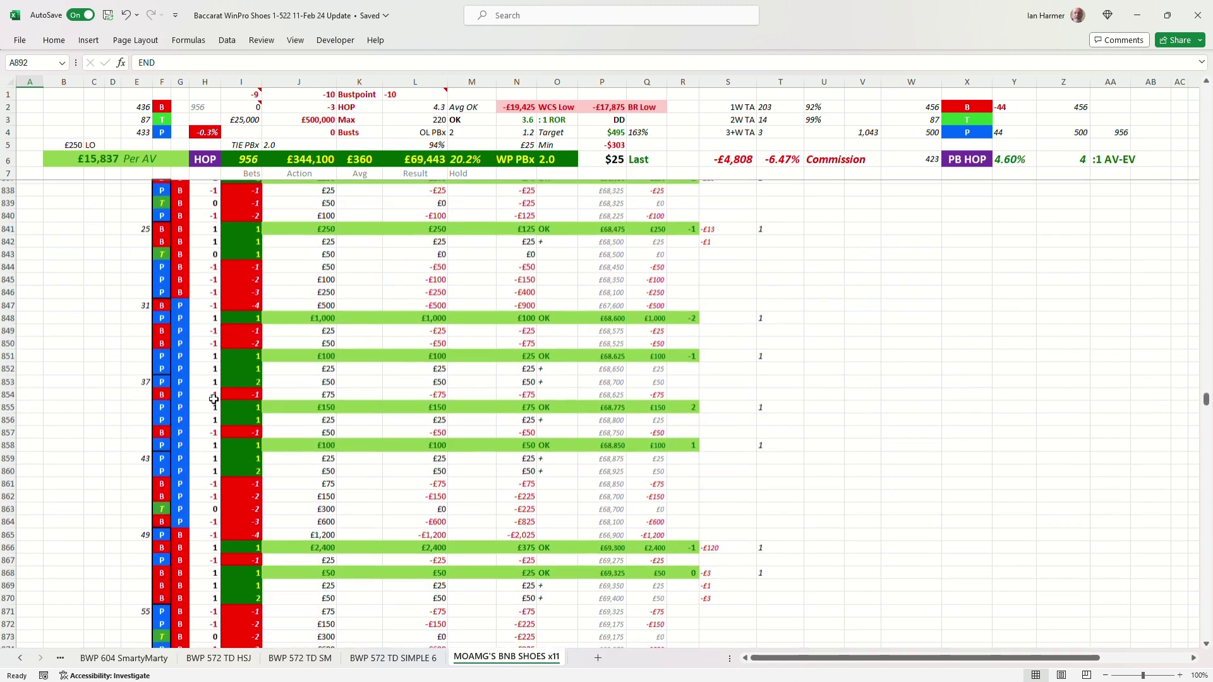
scroll(211, 401, "down", 2)
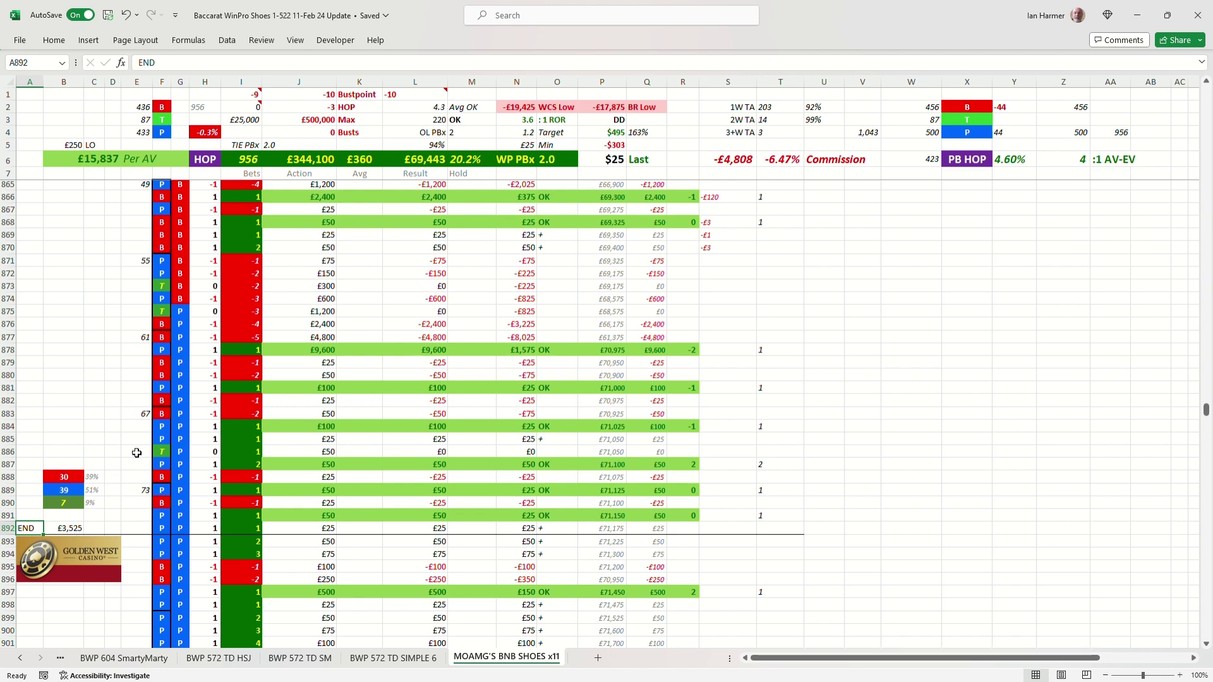
scroll(136, 459, "down", 7)
scroll(136, 459, "down", 17)
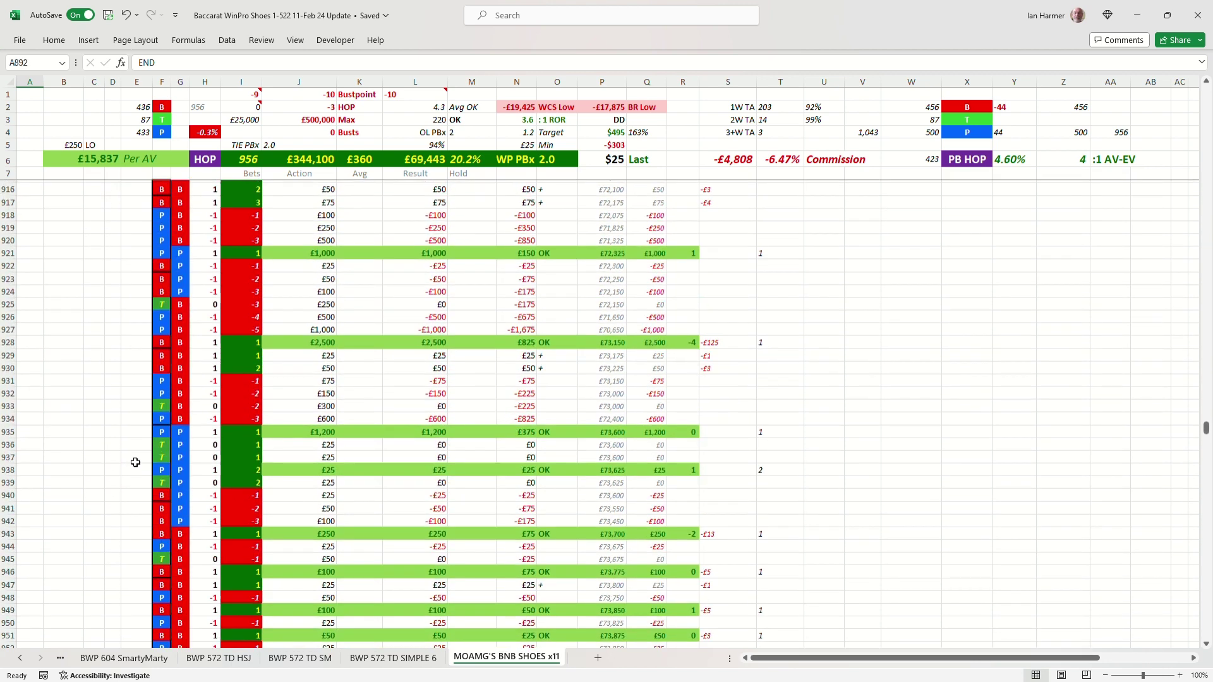
scroll(135, 463, "down", 1)
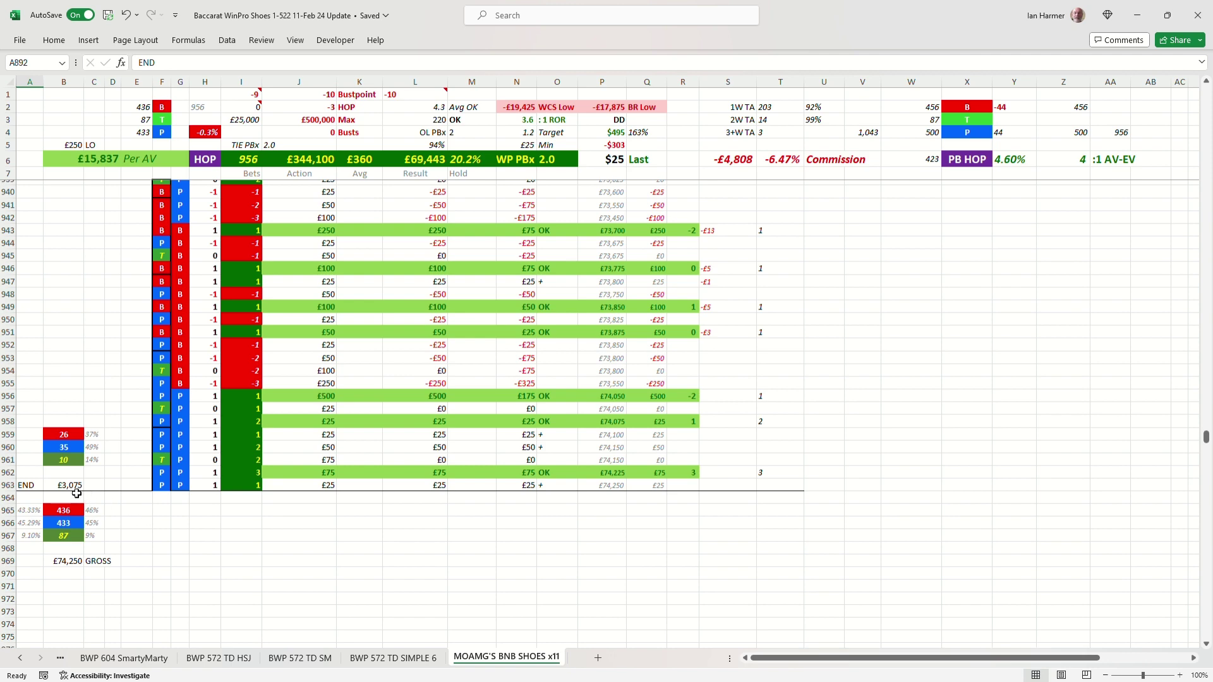
- Review the Golden West Casino shoe rows in reverse and return to cell A8 at the start of the MOAMG'S BNB SHOES x11 sheet
scroll(305, 609, "up", 13)
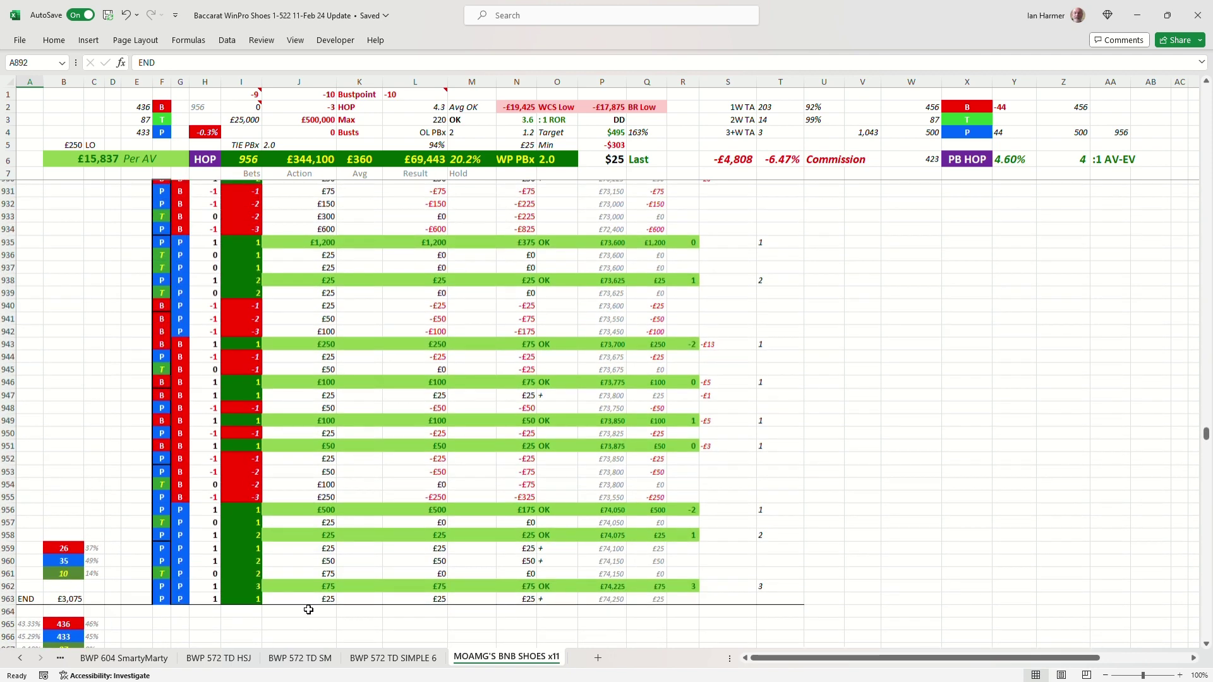
scroll(307, 611, "up", 12)
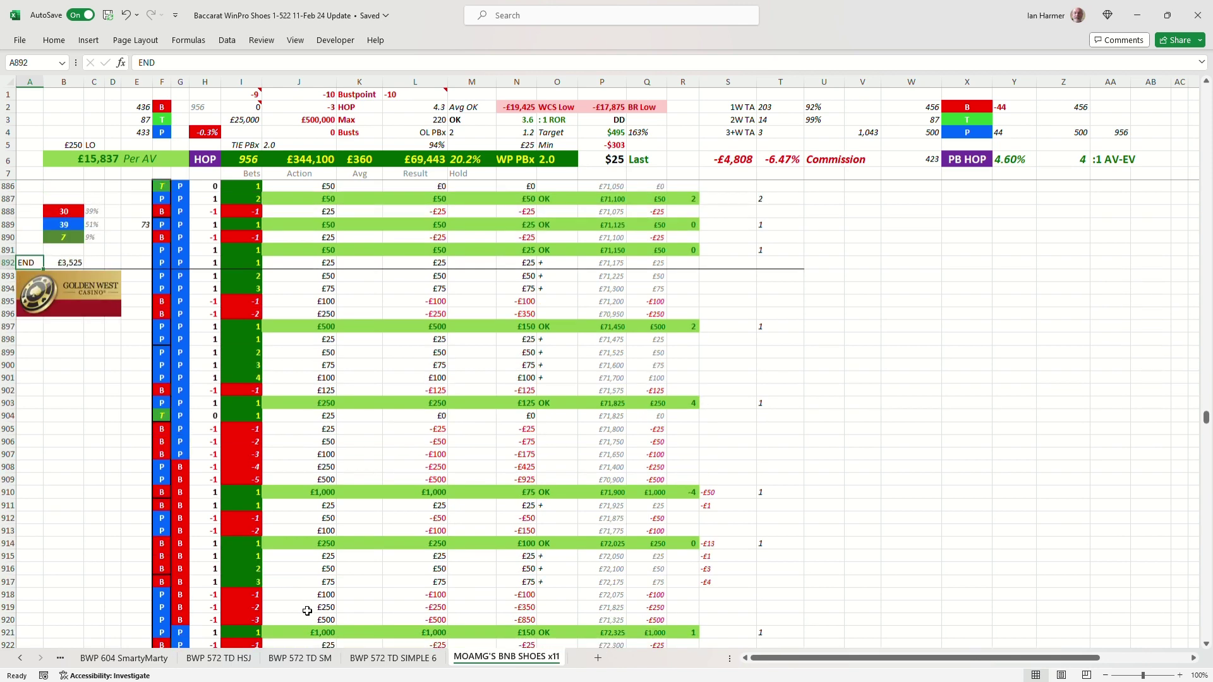
scroll(307, 611, "up", 13)
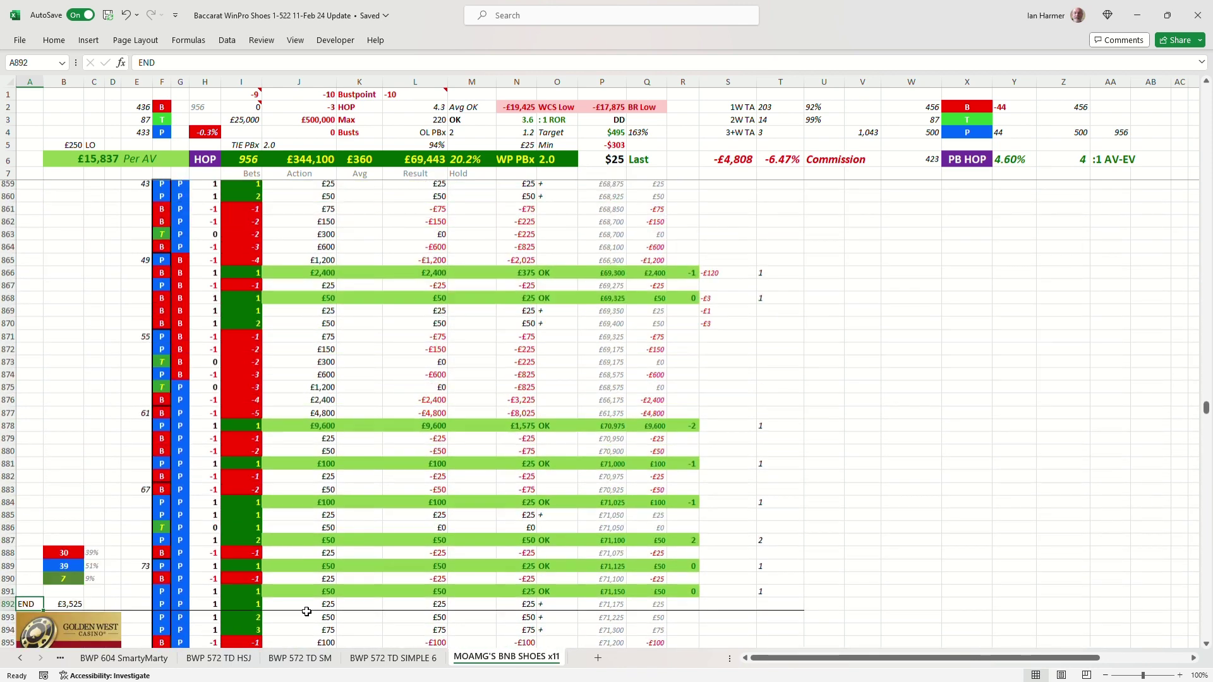
scroll(306, 607, "up", 2)
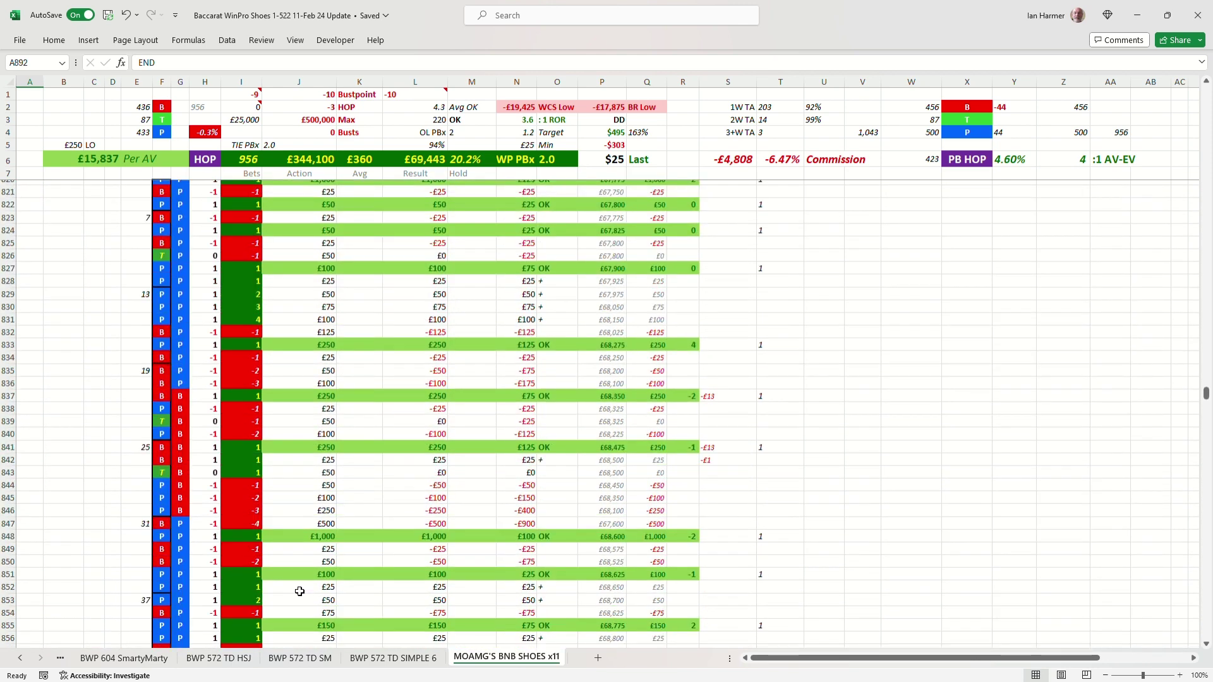
key("ctrl+Home")
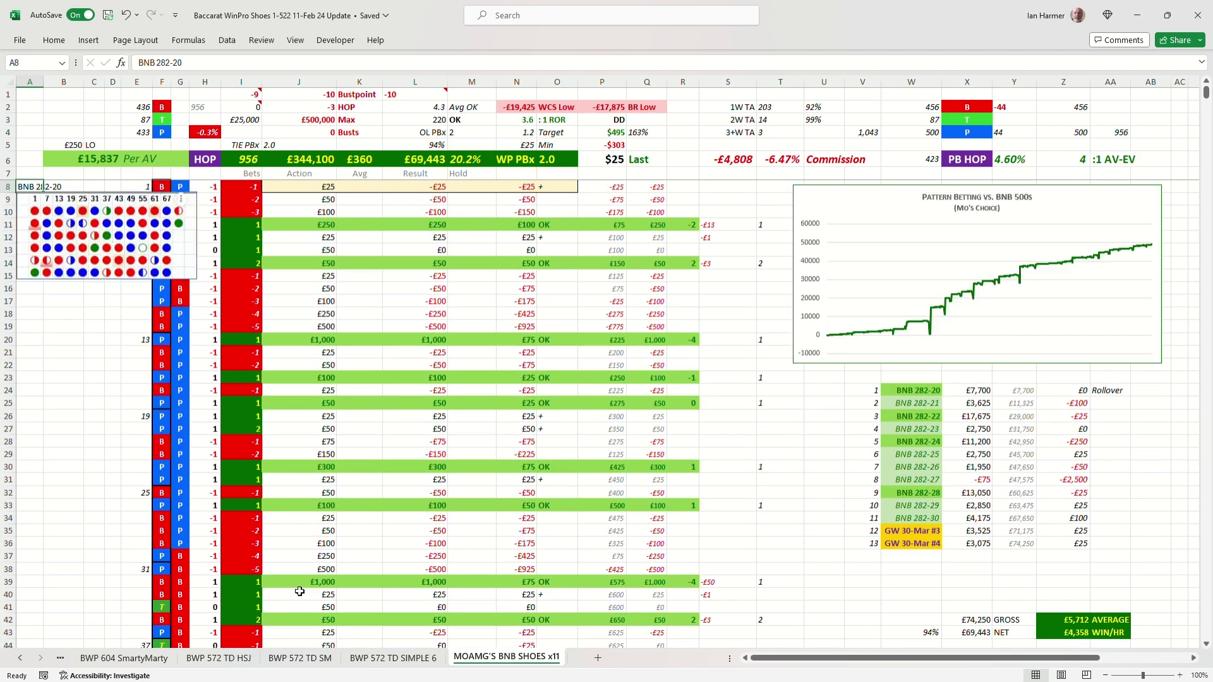